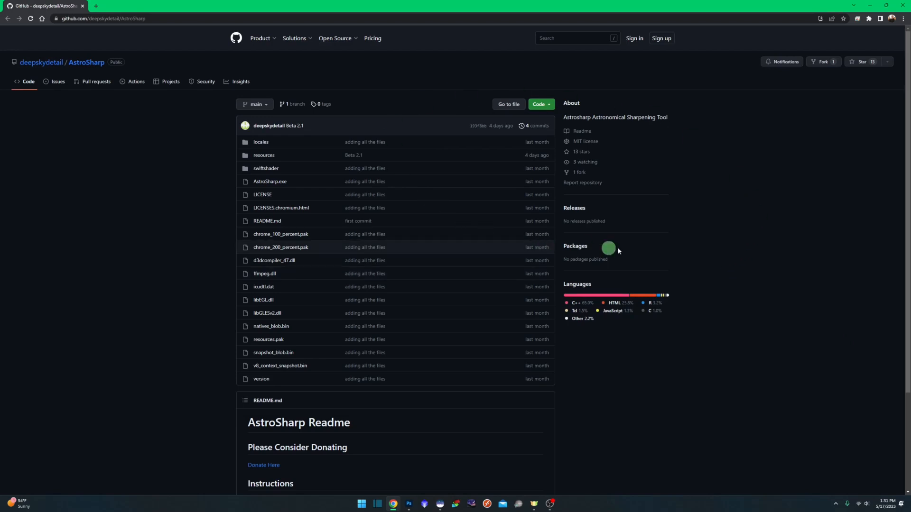
# - Download the AstroSharp repository as a ZIP and save it as AstroSharp-main.zip in the Downloads folder
pyautogui.click(541, 104)
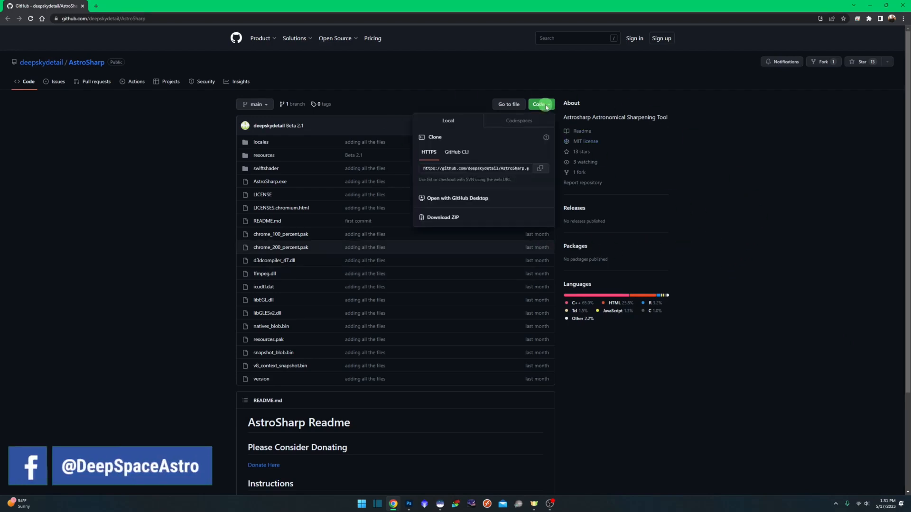
pyautogui.click(453, 219)
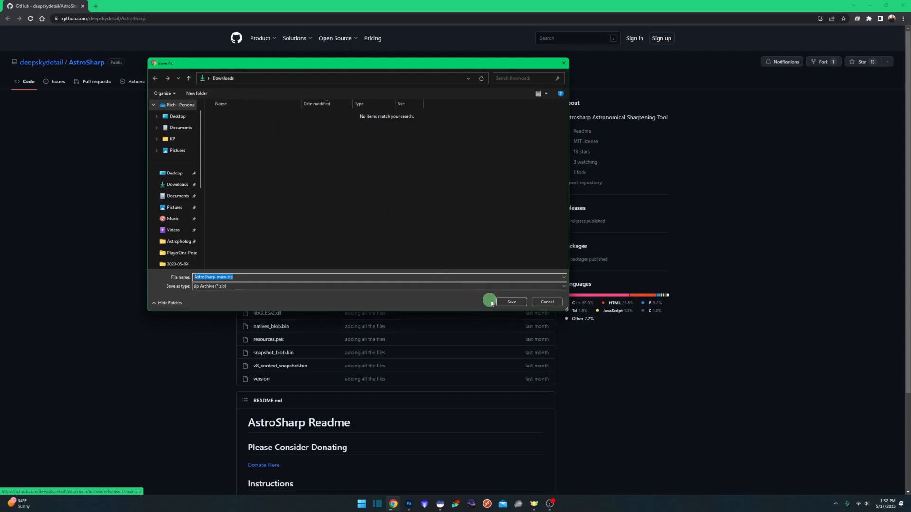
pyautogui.click(512, 302)
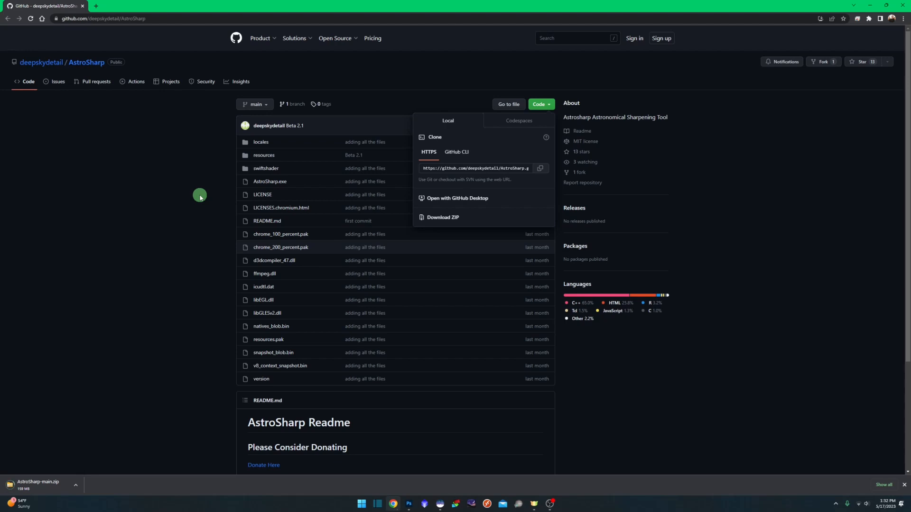
# - Extract AstroSharp-main.zip into an AstroSharp-main folder in Downloads and delete the ZIP file
pyautogui.rightClick(334, 164)
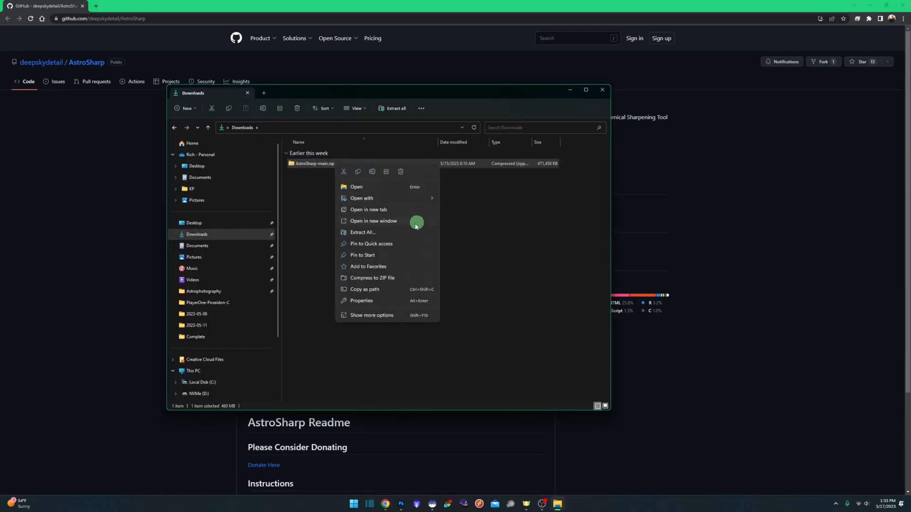
pyautogui.click(373, 234)
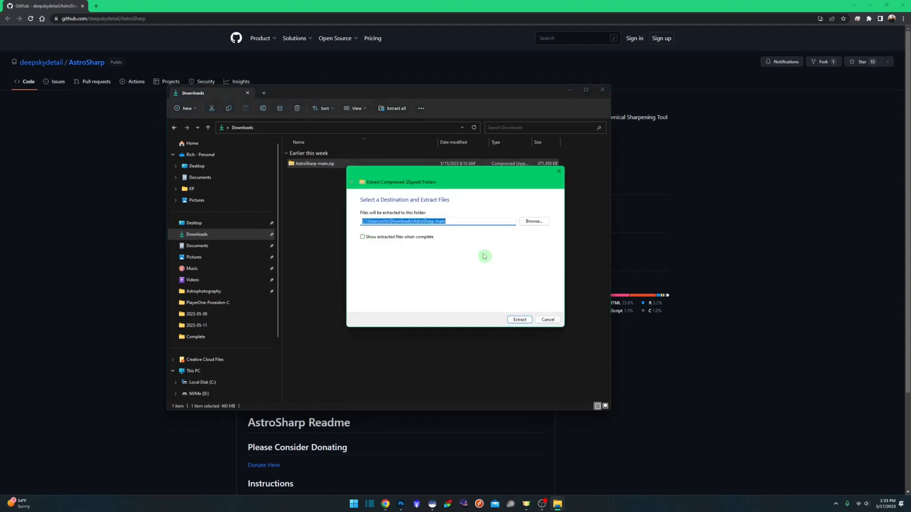
pyautogui.click(464, 221)
pyautogui.click(520, 319)
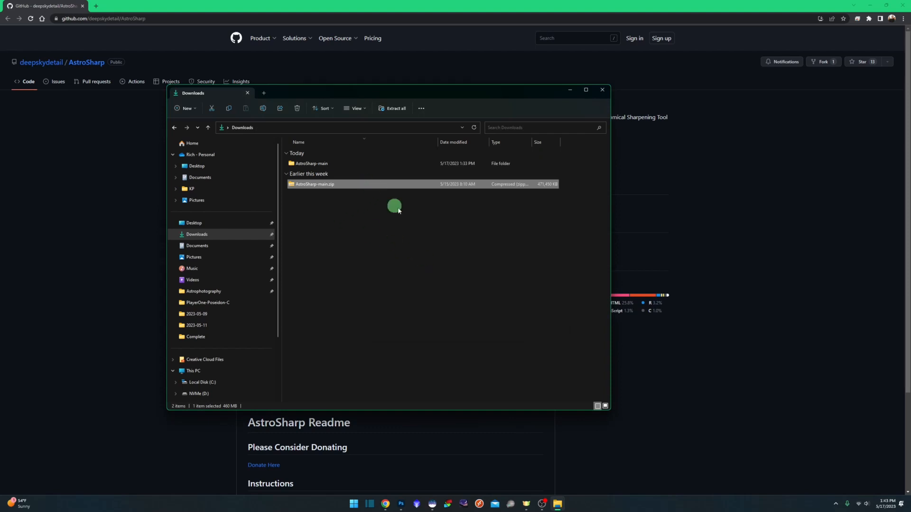
pyautogui.click(297, 108)
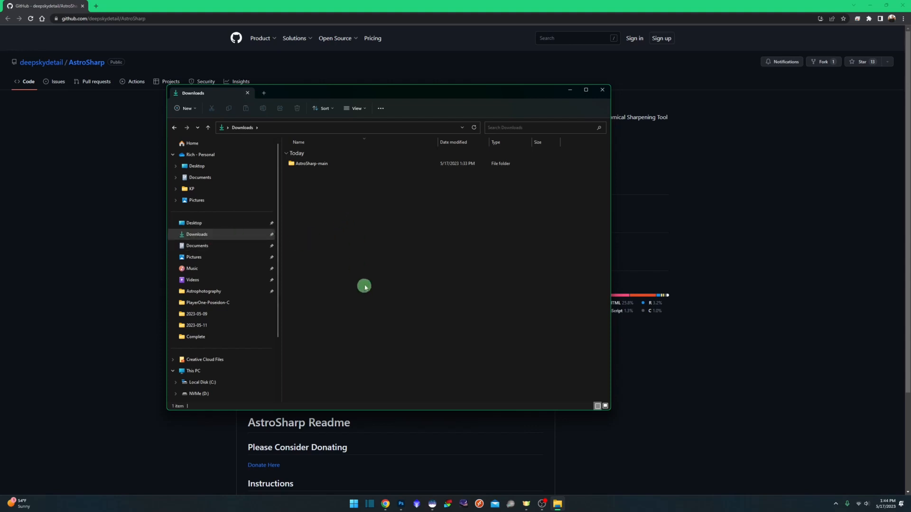
# - Move the extracted AstroSharp-main folder from Downloads to the Astrophotography folder on the C drive
pyautogui.click(327, 164)
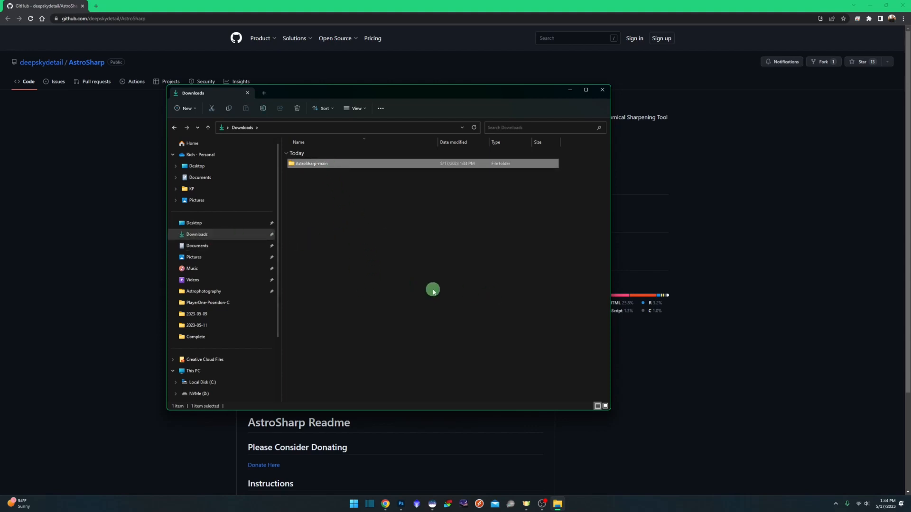
pyautogui.click(212, 108)
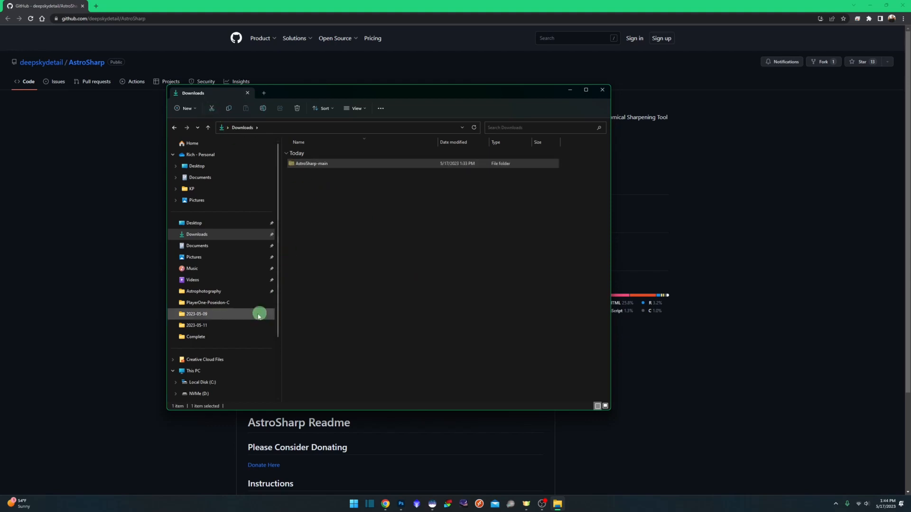
pyautogui.click(205, 291)
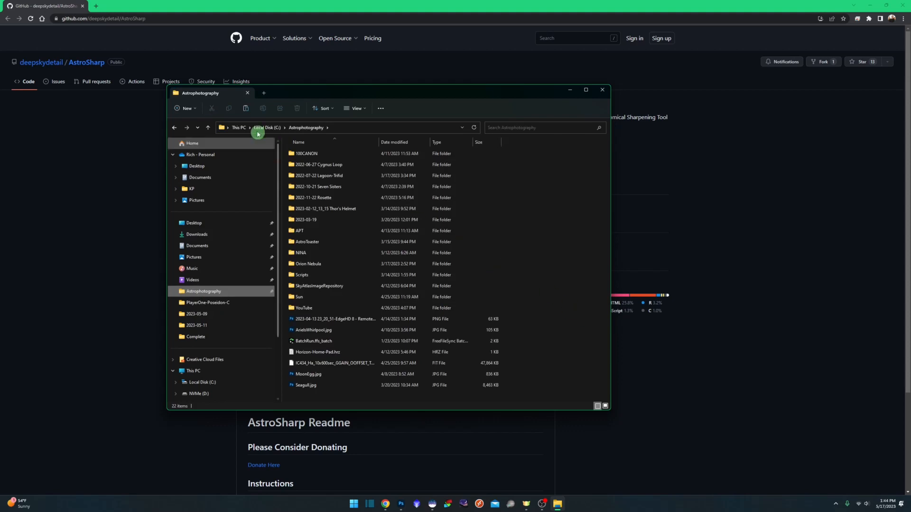
pyautogui.click(247, 109)
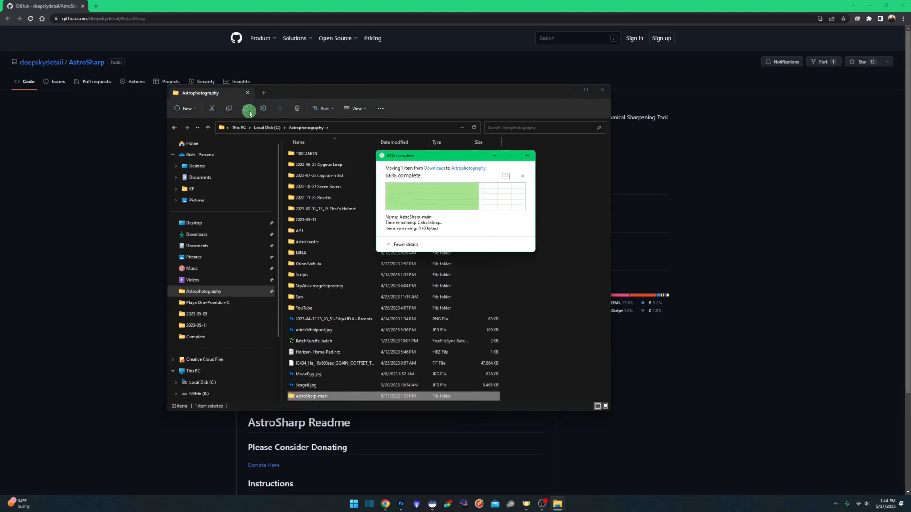
# - Pin AstroSharp.exe from the inner AstroSharp-main folder to Start and check its pinned entry
pyautogui.doubleClick(345, 396)
pyautogui.click(331, 155)
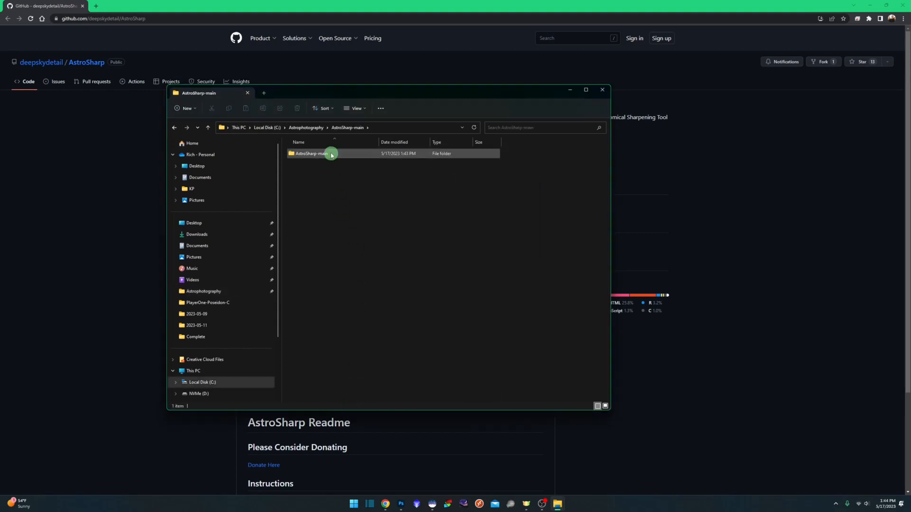
pyautogui.doubleClick(331, 155)
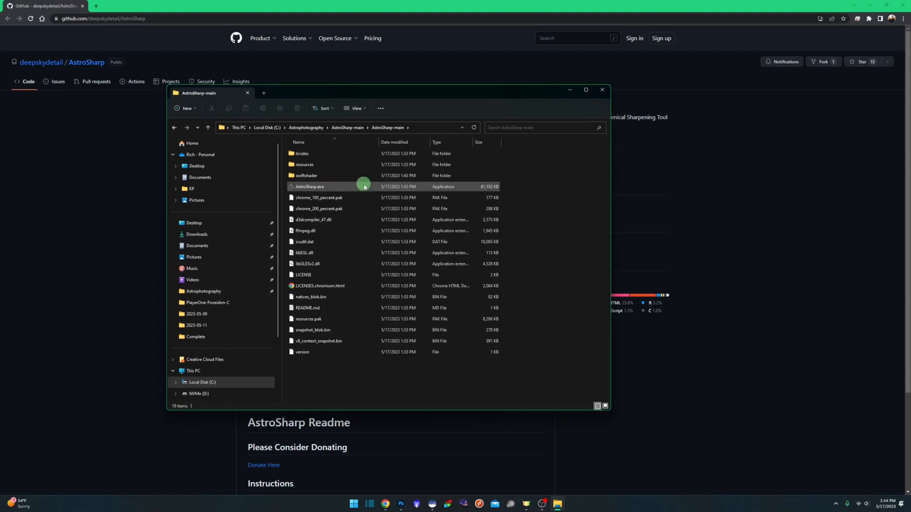
pyautogui.click(337, 189)
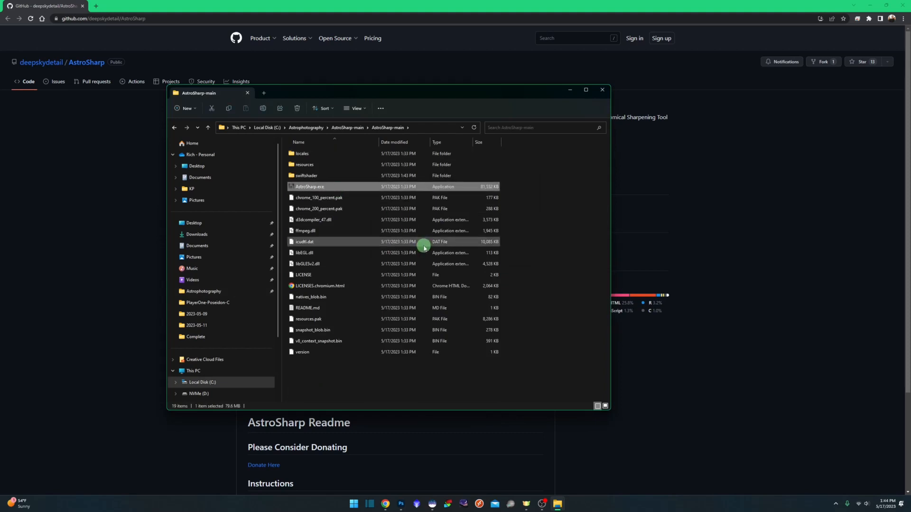
pyautogui.rightClick(334, 191)
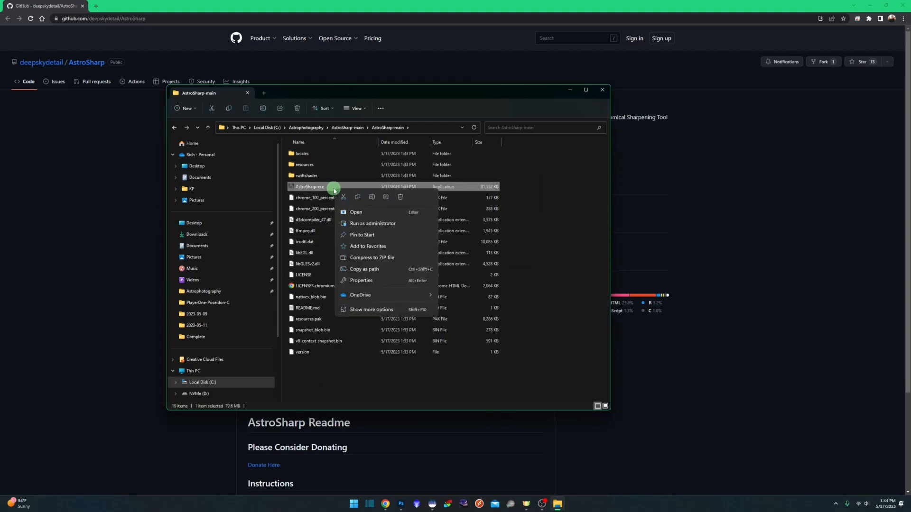
pyautogui.click(372, 236)
pyautogui.click(354, 503)
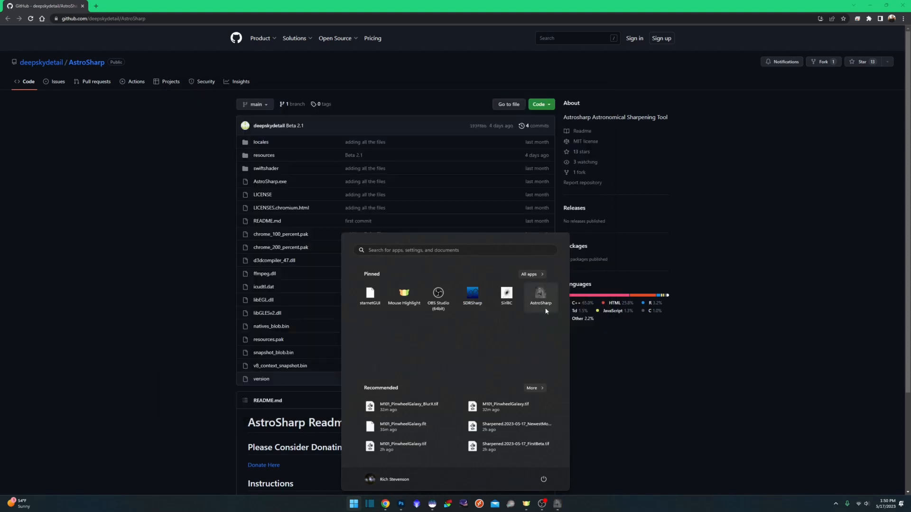
pyautogui.click(634, 375)
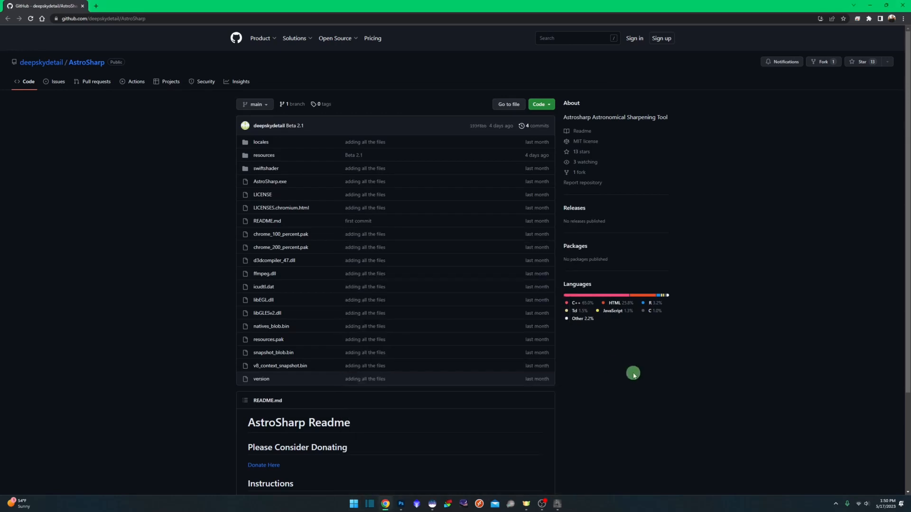
# - Switch to Siril, save the galaxy image as M101_PinwheelGalaxy.tif with 16-bit unsigned integer samples, and quit Siril
pyautogui.click(432, 504)
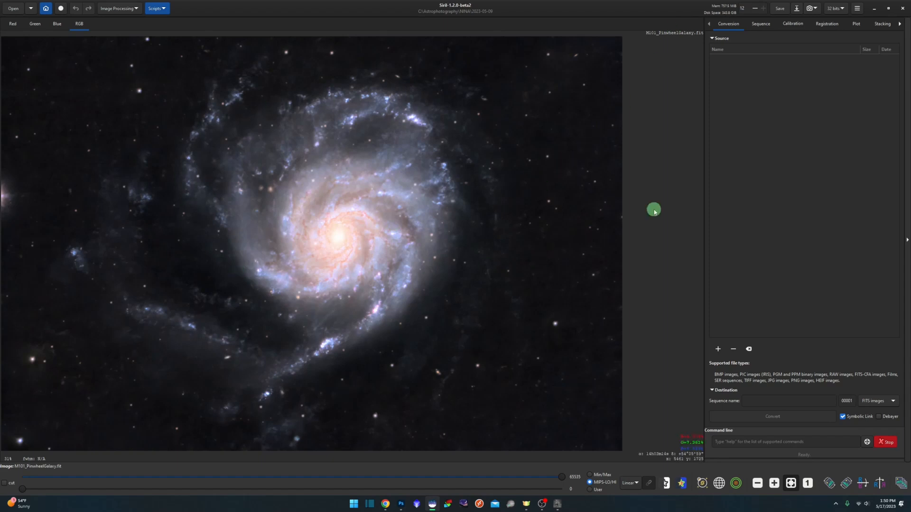
pyautogui.click(797, 10)
pyautogui.click(626, 367)
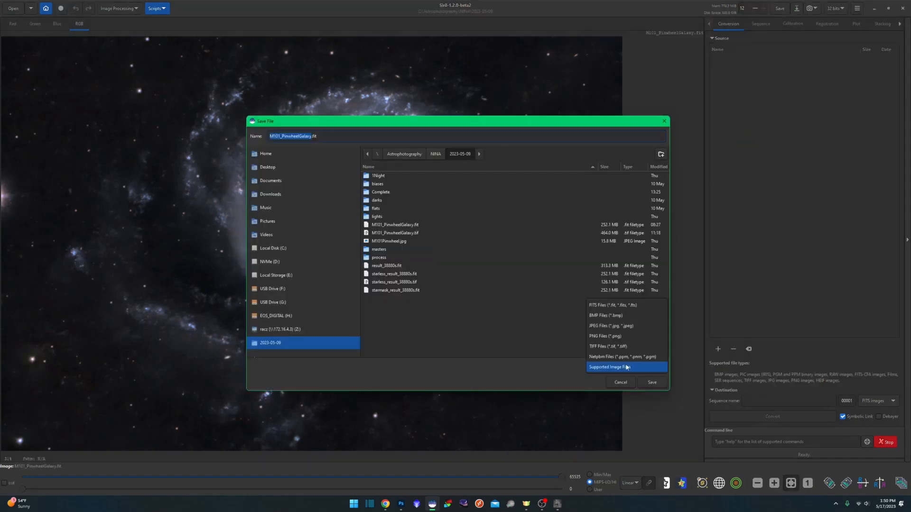
pyautogui.click(622, 347)
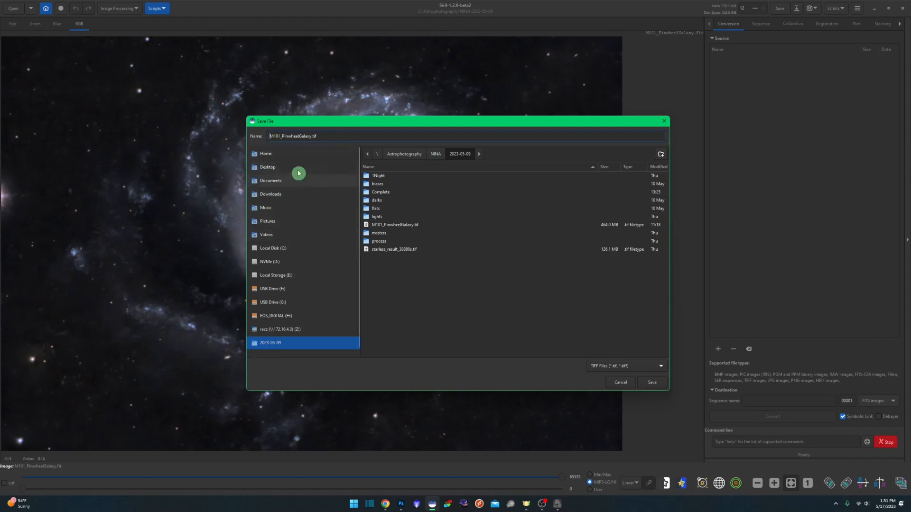
pyautogui.click(652, 383)
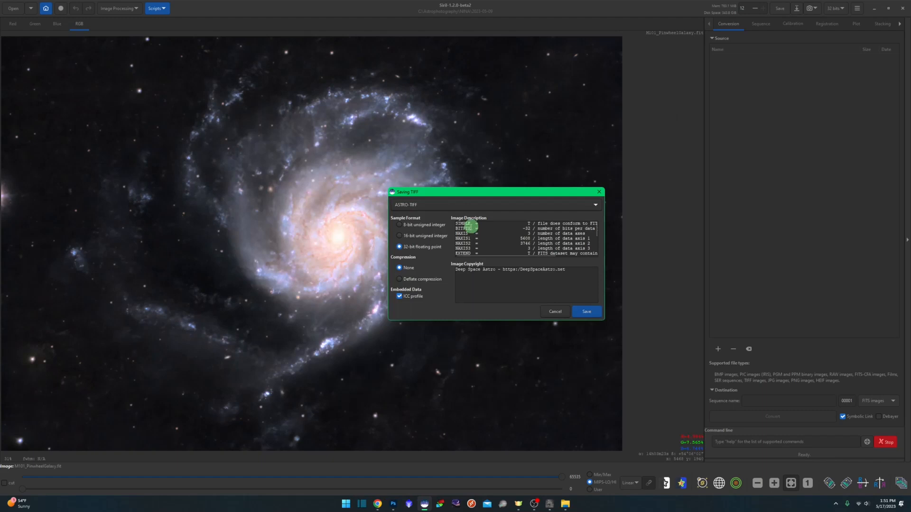
pyautogui.click(425, 237)
pyautogui.click(589, 311)
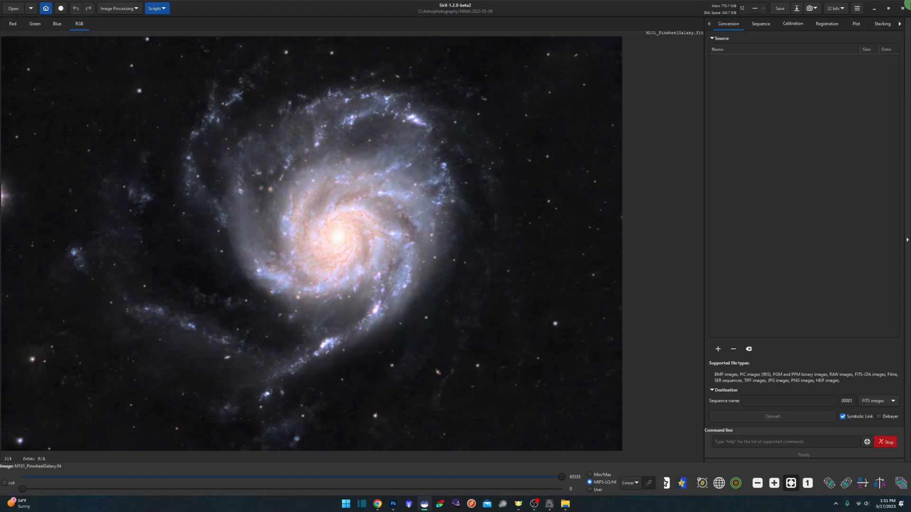
pyautogui.click(903, 8)
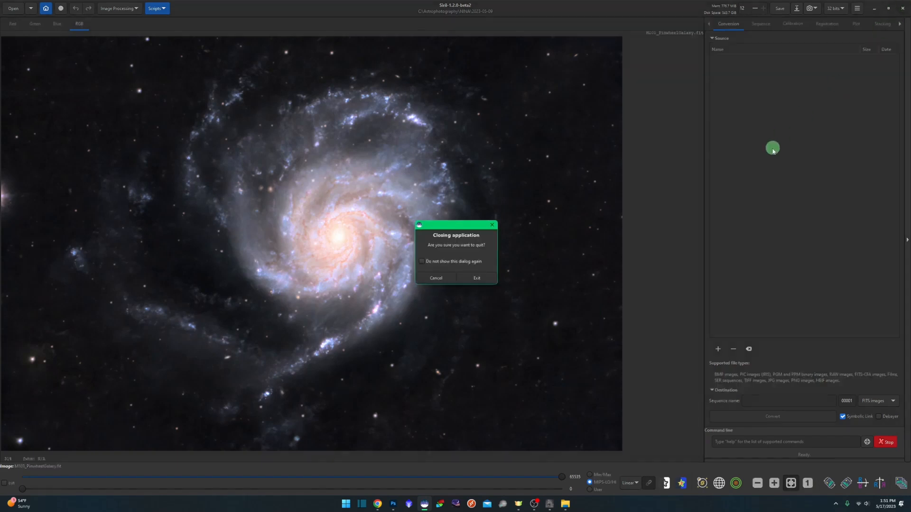
pyautogui.click(469, 279)
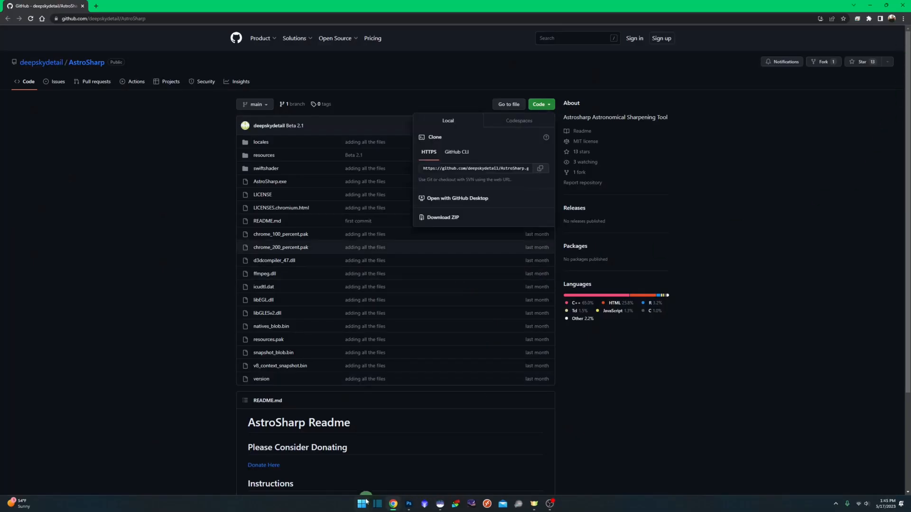
# - Launch AstroSharp from its pinned Start entry and allow it to run despite the SmartScreen block
pyautogui.click(362, 504)
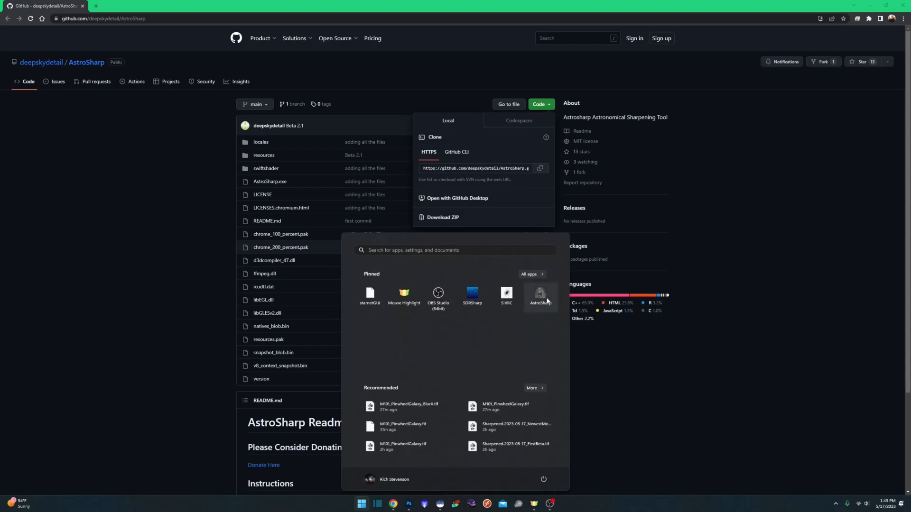
pyautogui.click(541, 295)
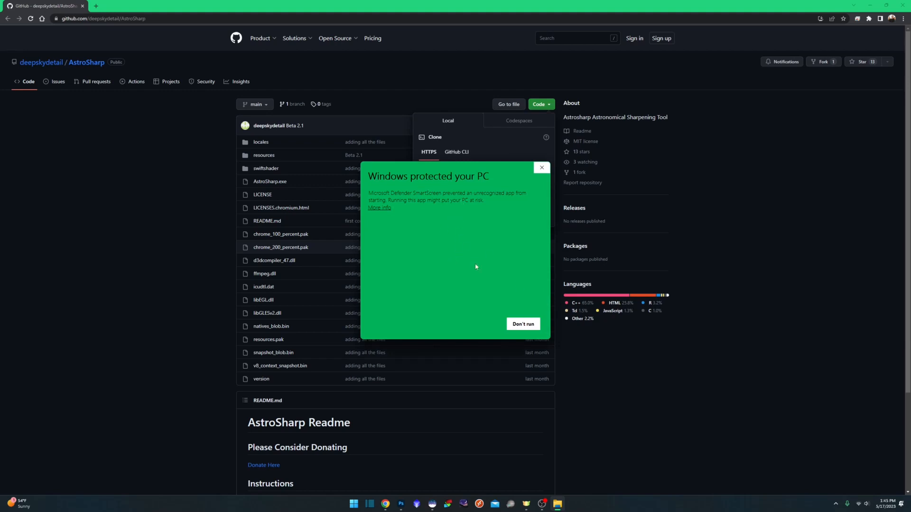
pyautogui.click(382, 208)
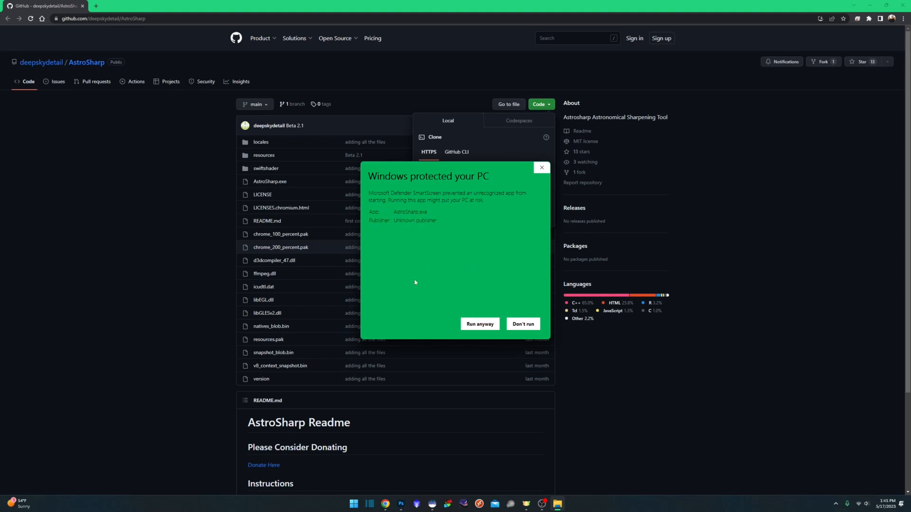
pyautogui.click(480, 324)
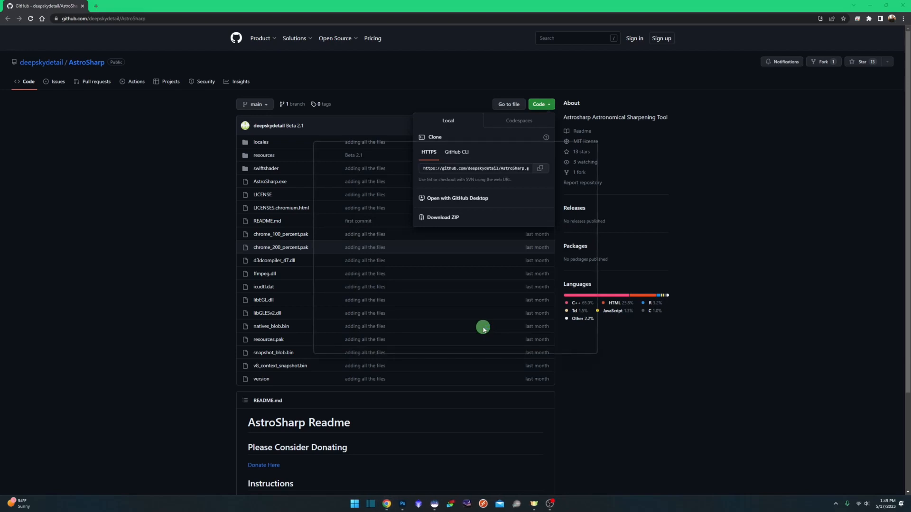
# - Move and enlarge the AstroSharp window to examine its settings, the original and sharpened previews, and the usage notes
pyautogui.moveTo(472, 145); pyautogui.dragTo(460, 72)
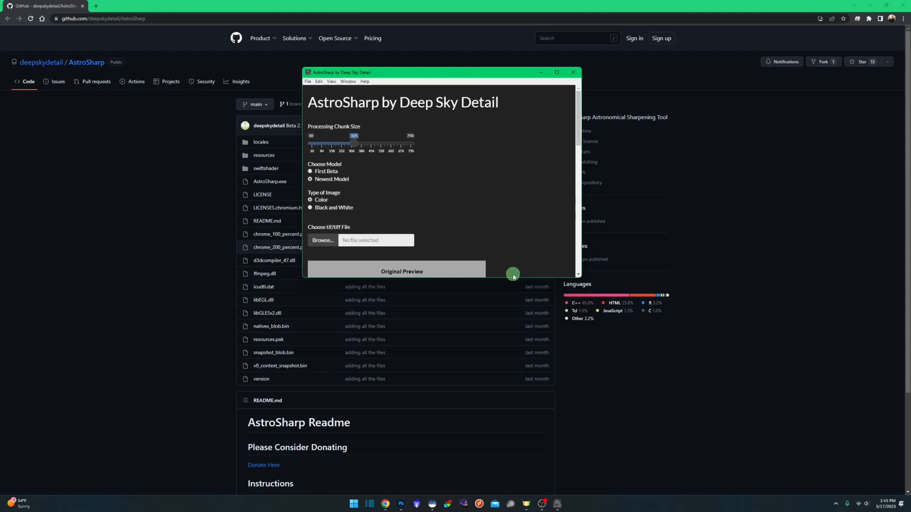
pyautogui.moveTo(513, 277); pyautogui.dragTo(520, 421)
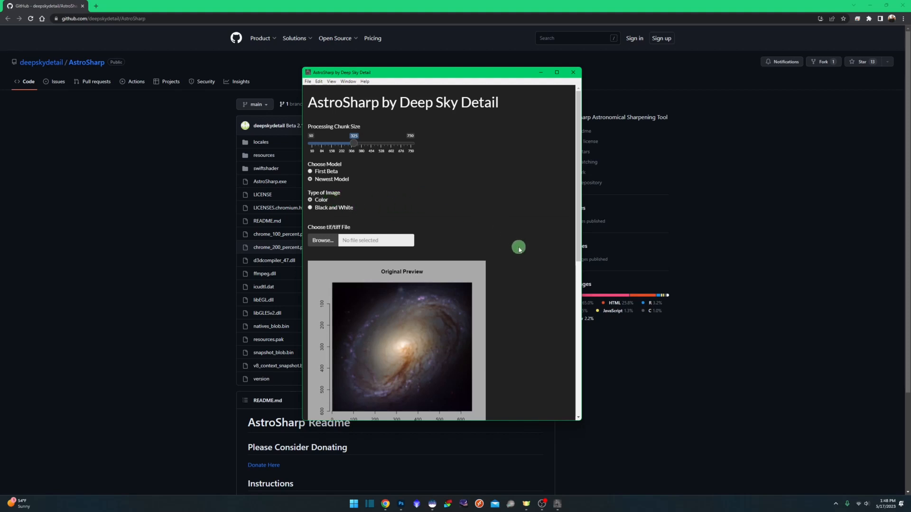
pyautogui.scroll(-5, 518, 249)
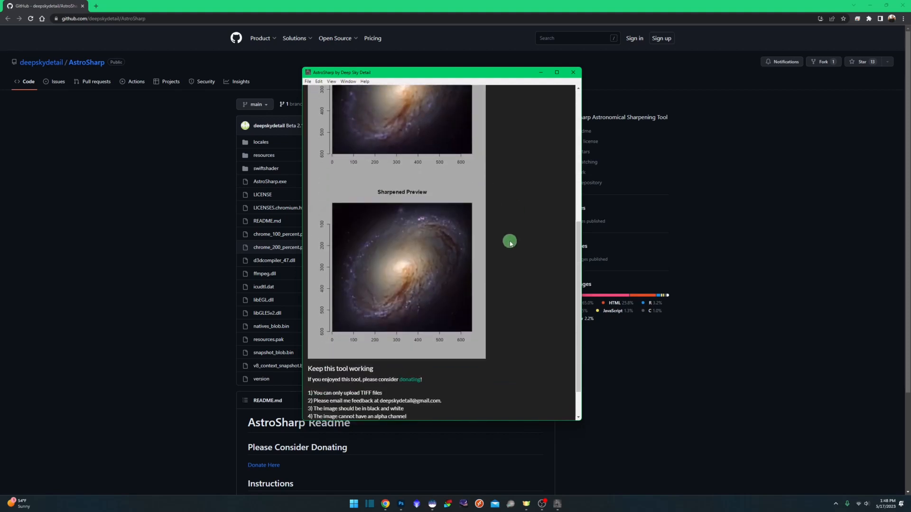
pyautogui.scroll(2, 510, 243)
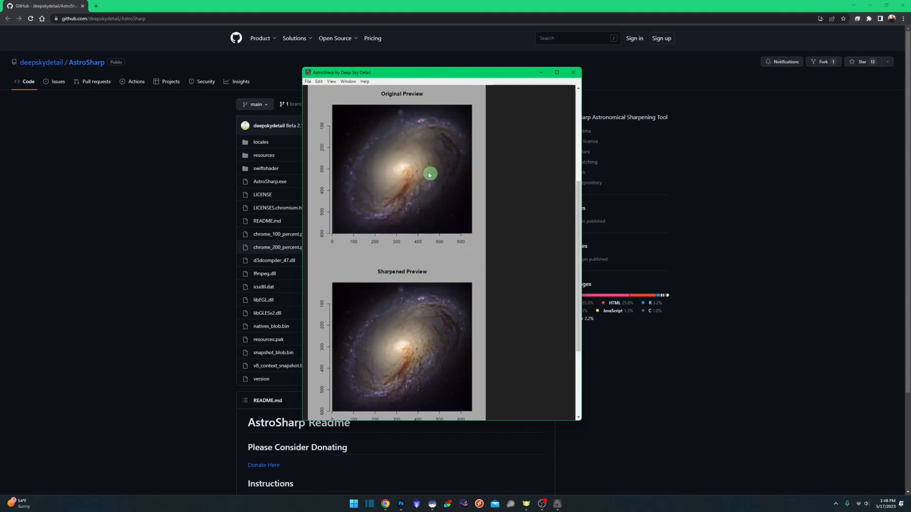
pyautogui.scroll(-3, 511, 223)
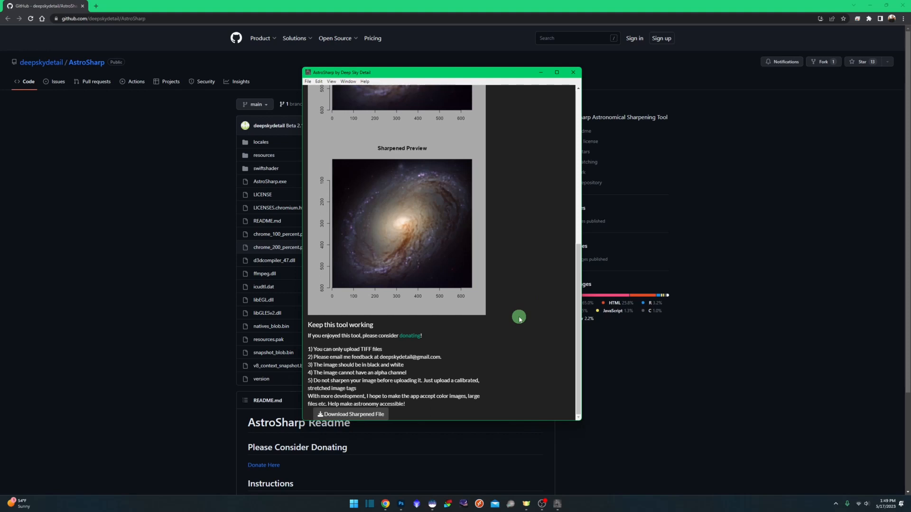
pyautogui.scroll(6, 519, 319)
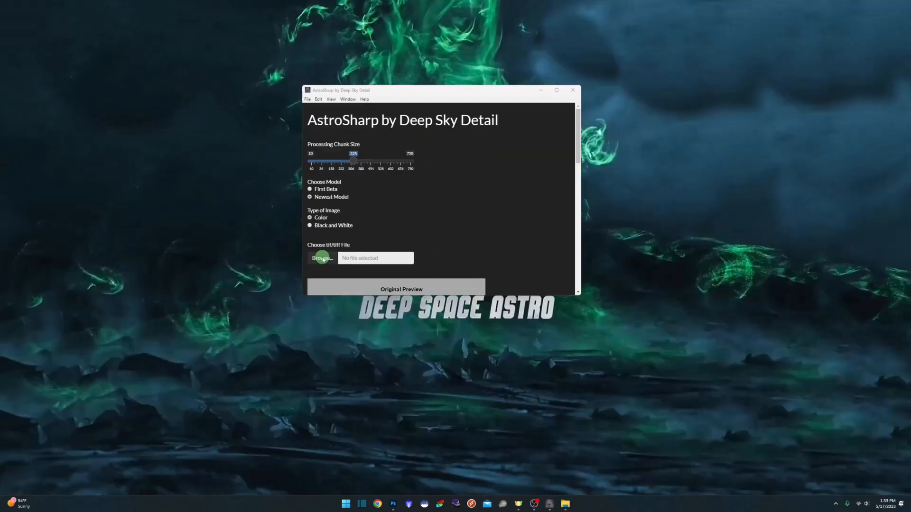
# - Load M101_PinwheelGalaxy.tif into AstroSharp for sharpening with the Newest Model and enlarge the window to follow the previews
pyautogui.click(323, 259)
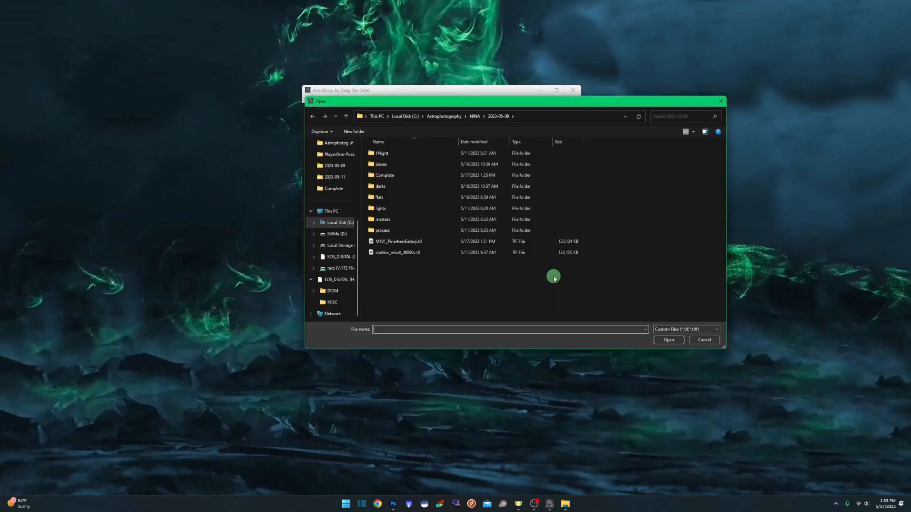
pyautogui.click(412, 242)
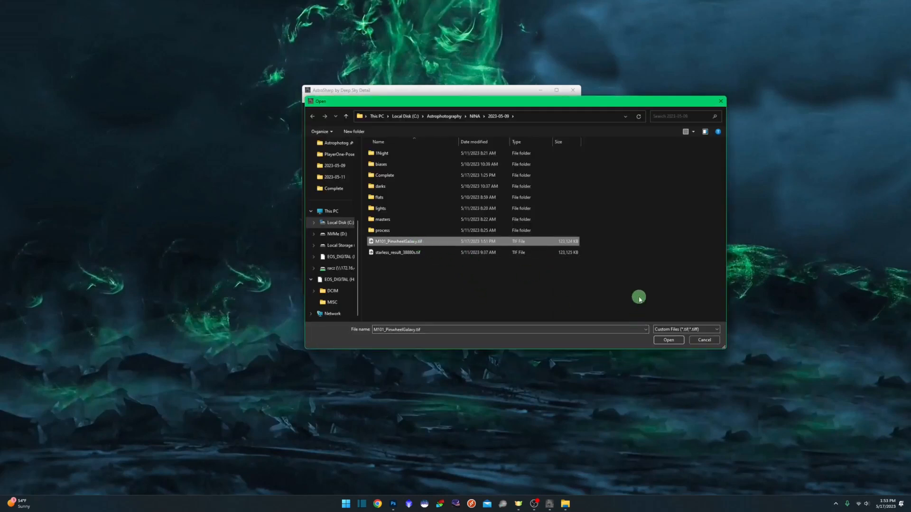
pyautogui.click(670, 340)
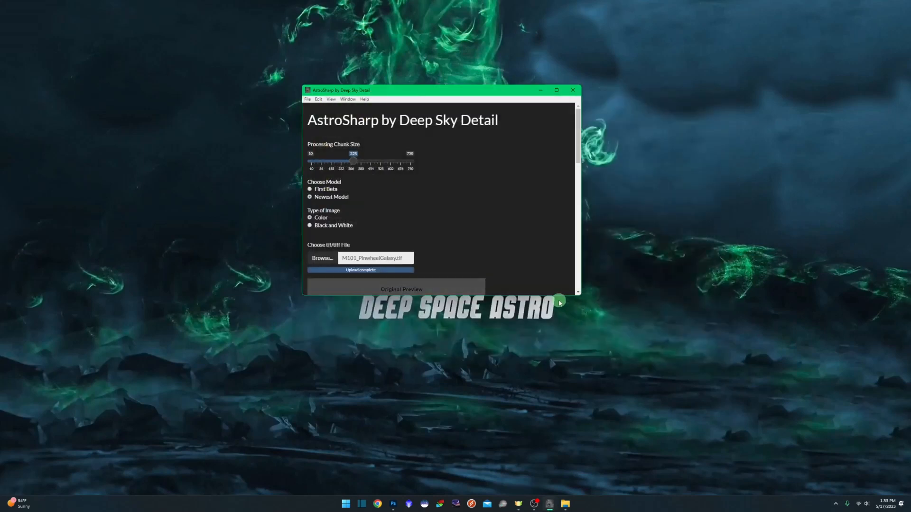
pyautogui.moveTo(556, 295); pyautogui.dragTo(563, 406)
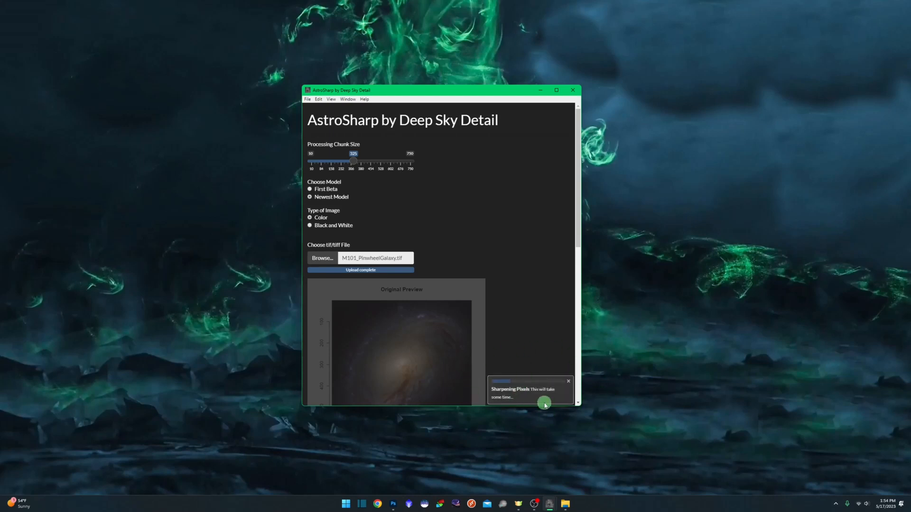
pyautogui.scroll(-4, 534, 291)
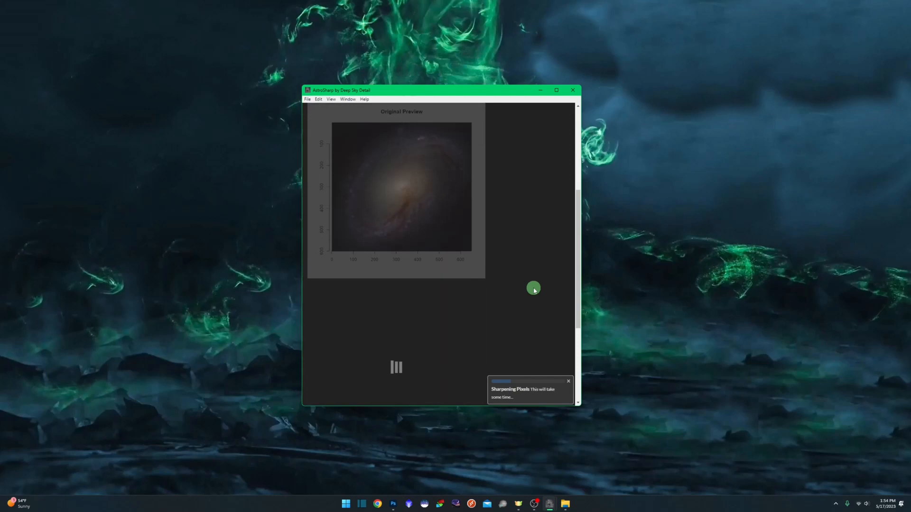
pyautogui.scroll(-2, 534, 290)
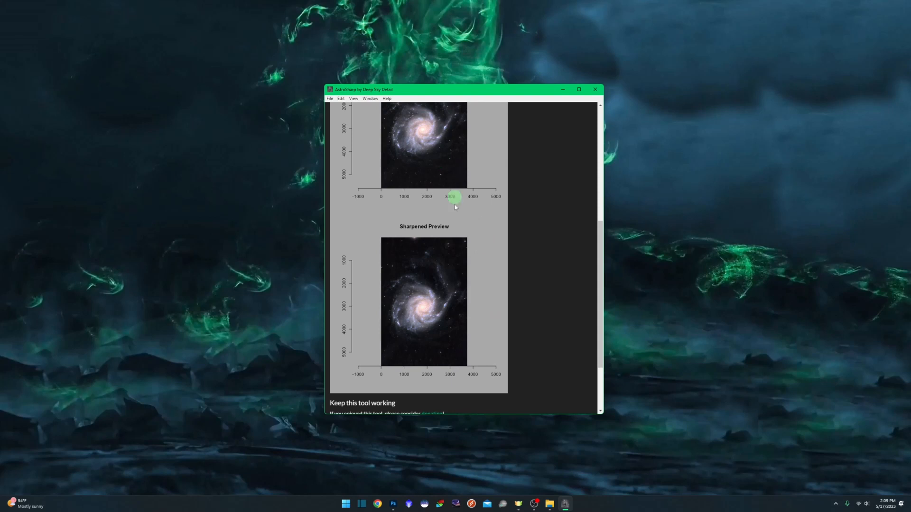
# - Compare the original and sharpened previews, and download the sharpened file as Sharpened.2023-05-17..tif into the 2023-05-09 folder
pyautogui.scroll(5, 512, 250)
pyautogui.scroll(-7, 502, 240)
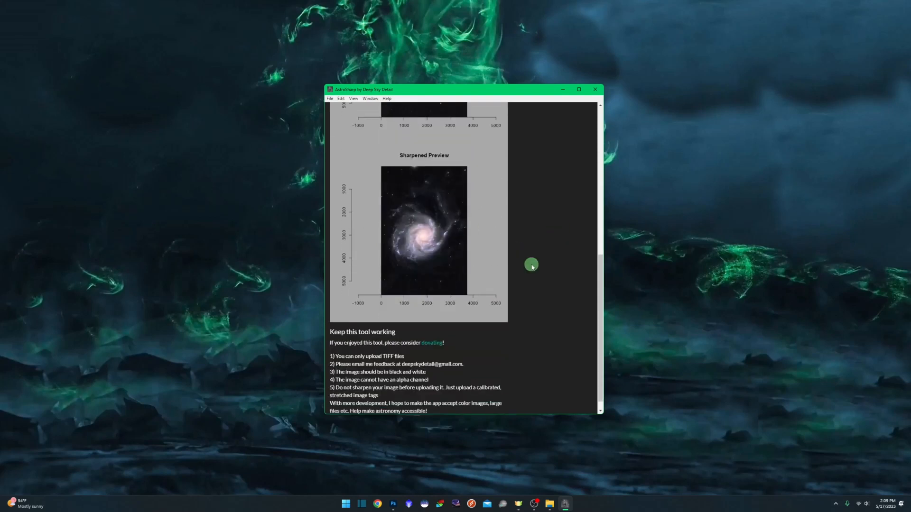
pyautogui.scroll(-1, 531, 266)
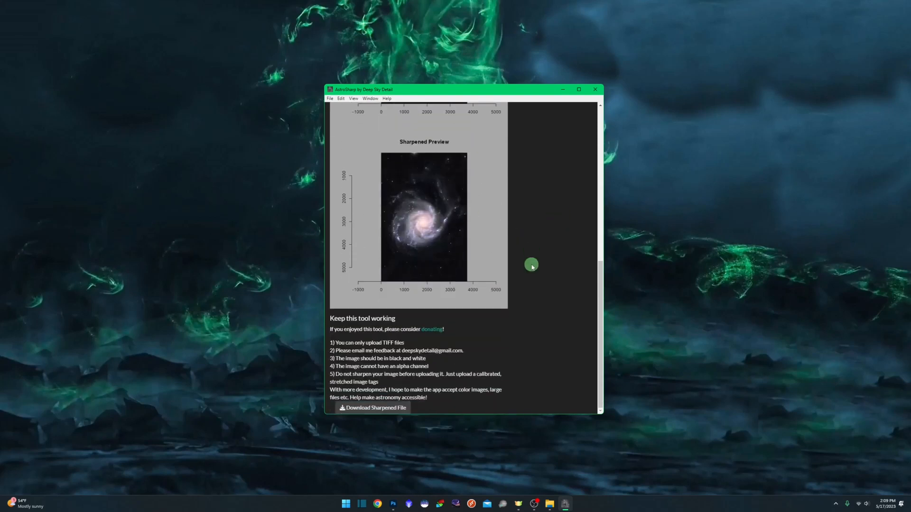
pyautogui.click(391, 410)
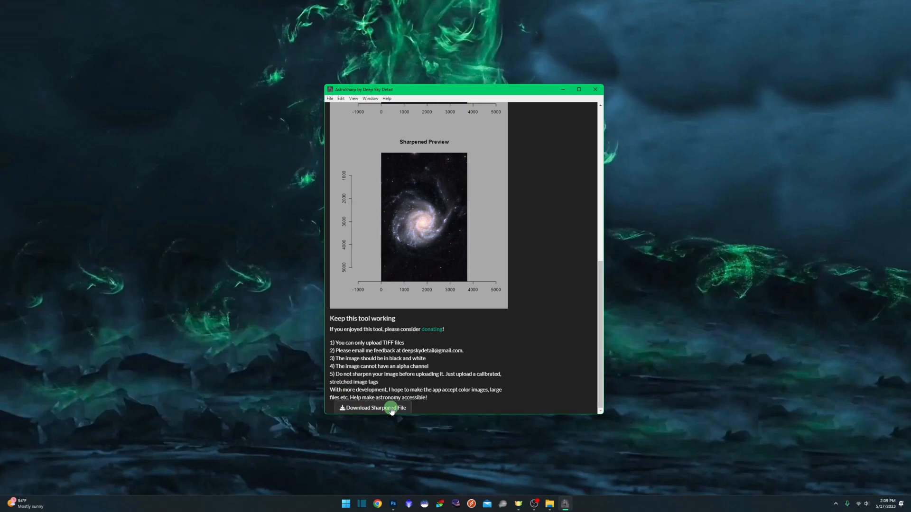
pyautogui.click(434, 315)
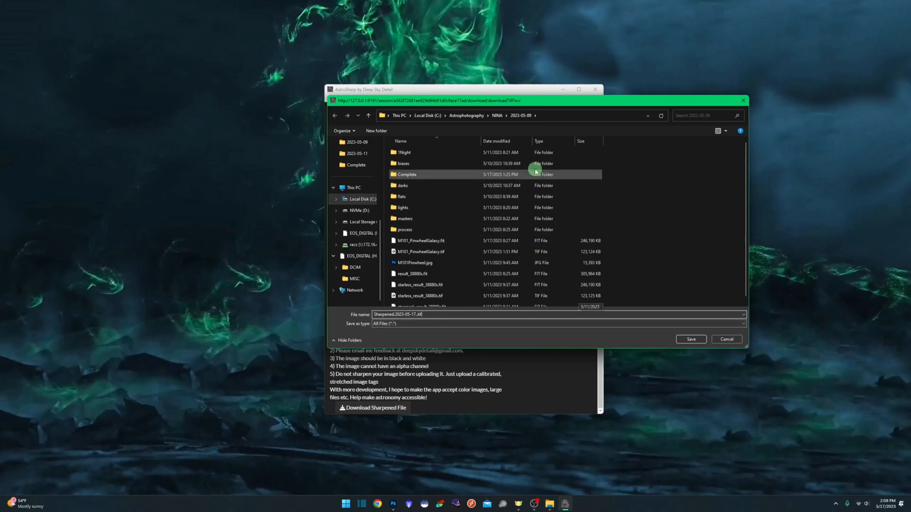
pyautogui.click(691, 340)
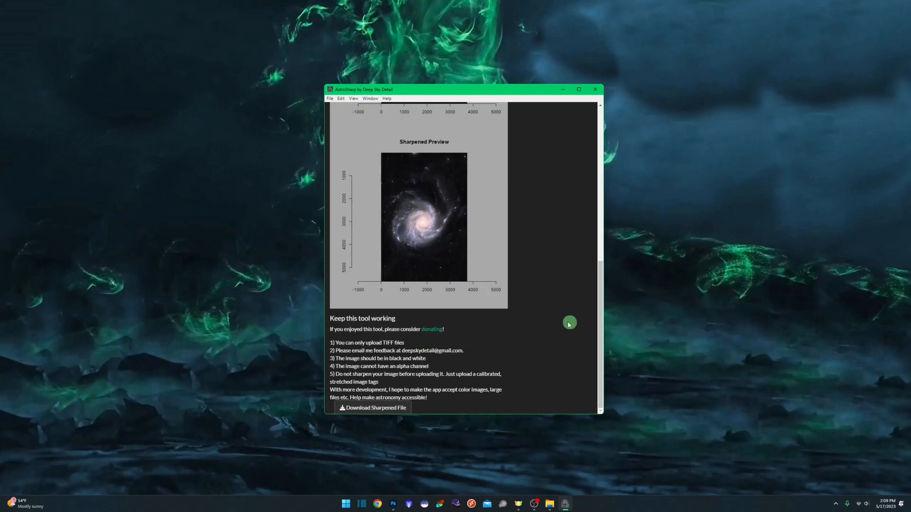
# - Rerun the sharpening of the color galaxy image with the First Beta model and check the previews
pyautogui.moveTo(599, 313); pyautogui.dragTo(600, 161)
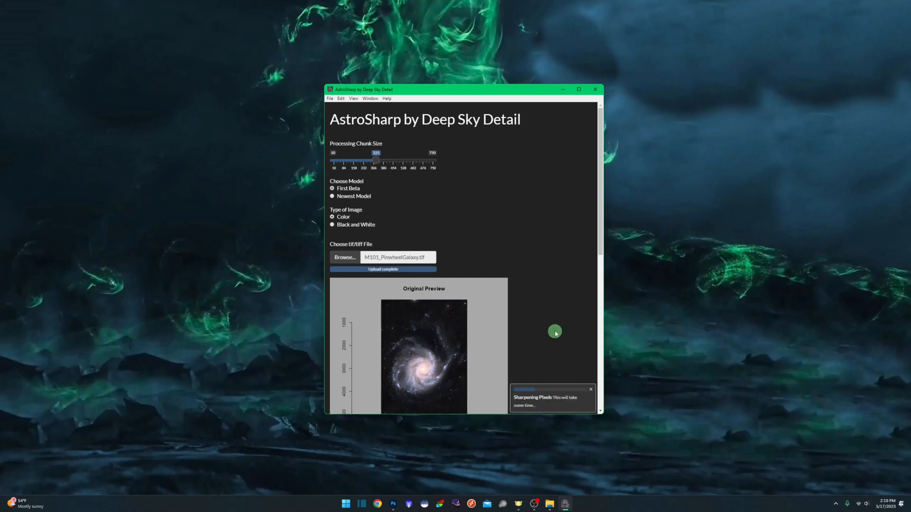
pyautogui.scroll(-5, 553, 332)
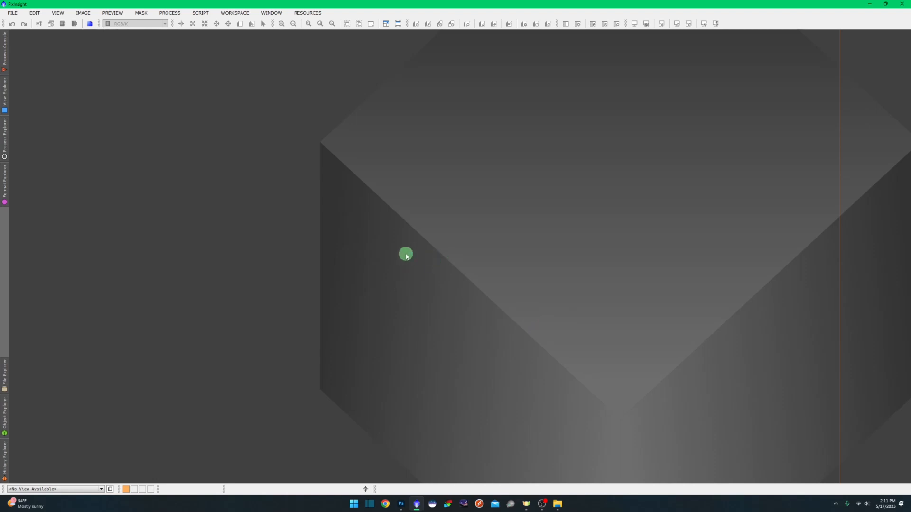
# - In PixInsight, open M101_PinwheelGalaxy.fit from the 2023-05-09 folder and place its image window near the middle of the workspace
pyautogui.doubleClick(47, 55)
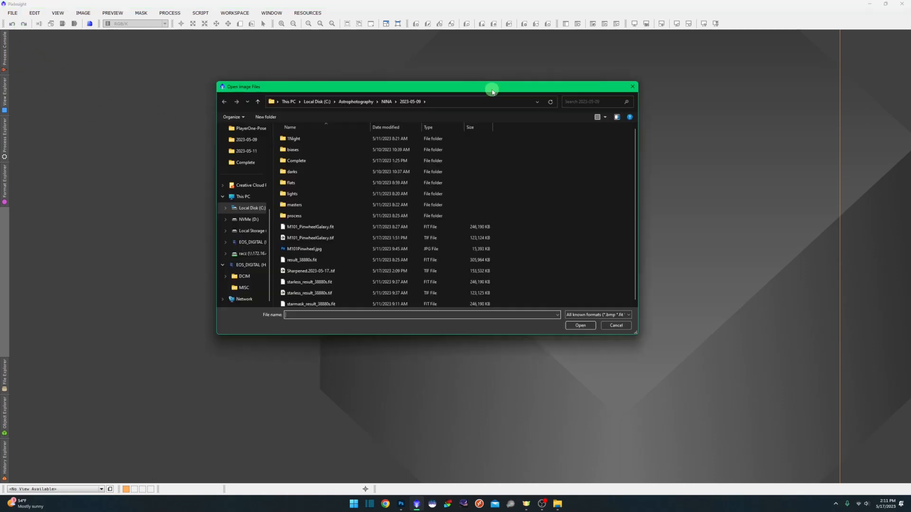
pyautogui.click(374, 227)
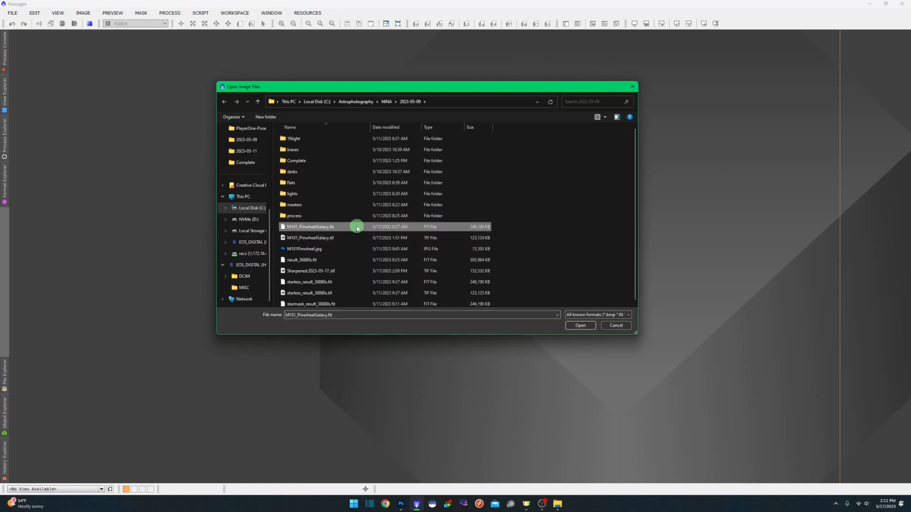
pyautogui.click(580, 326)
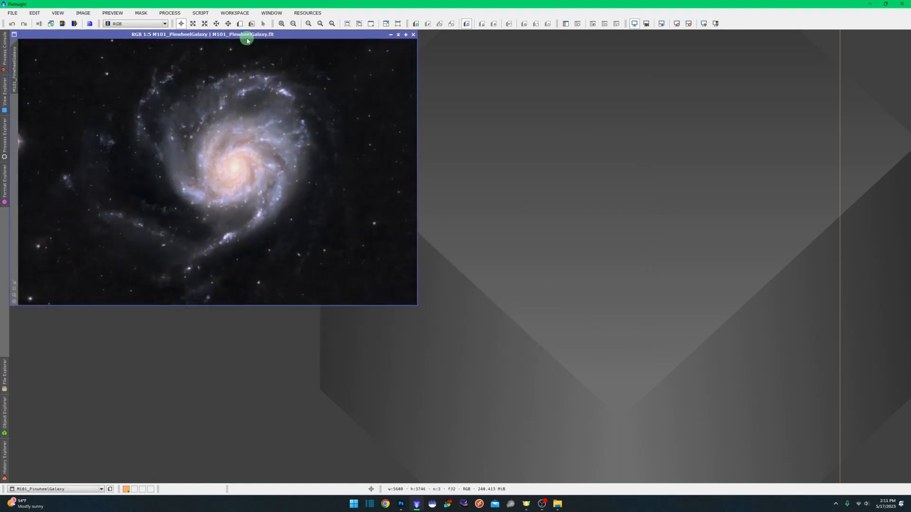
pyautogui.moveTo(247, 39); pyautogui.dragTo(469, 112)
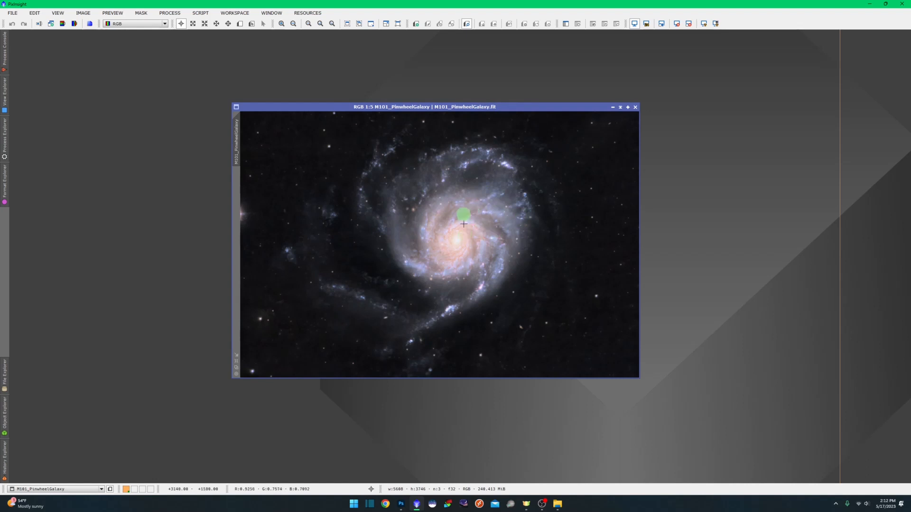
pyautogui.moveTo(428, 109); pyautogui.dragTo(376, 107)
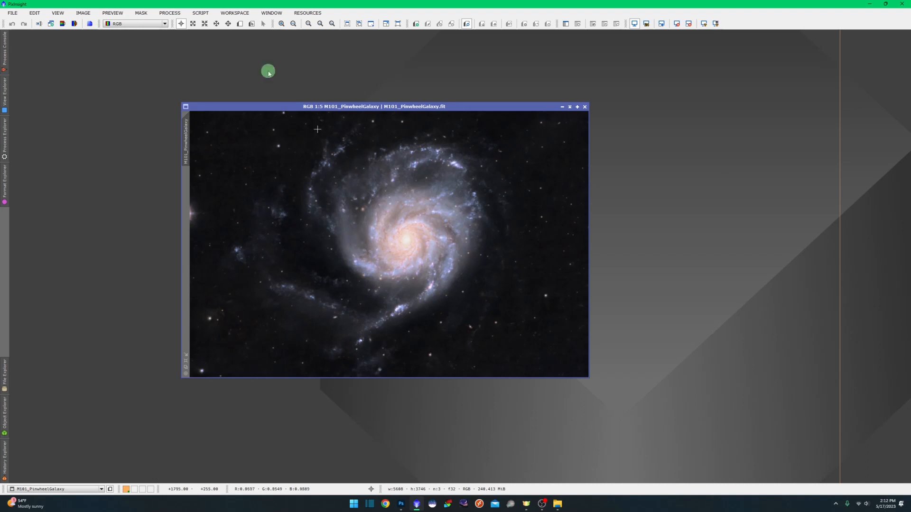
# - Apply BlurXTerminator to the galaxy image with Sharpen Stars 0.25, Sharpen Nonstellar 0.90 and Automatic PSF
pyautogui.click(171, 13)
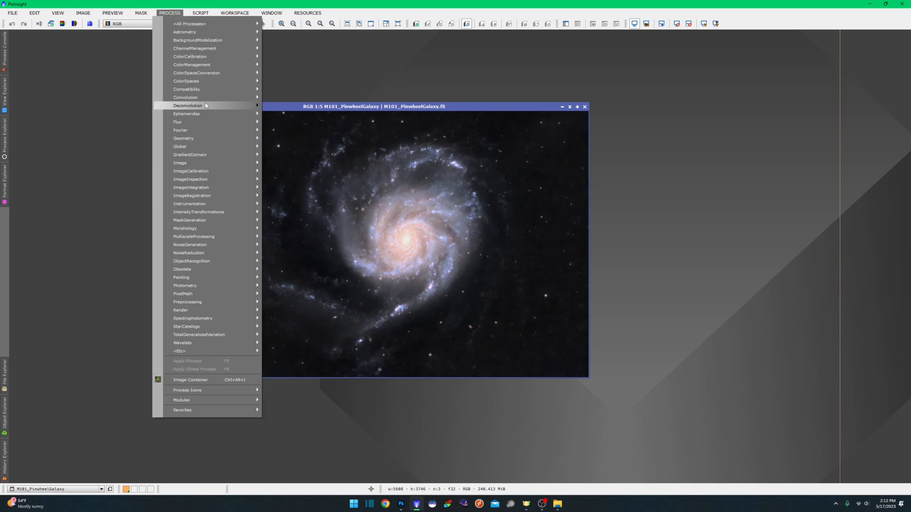
pyautogui.moveTo(208, 105)
pyautogui.click(307, 107)
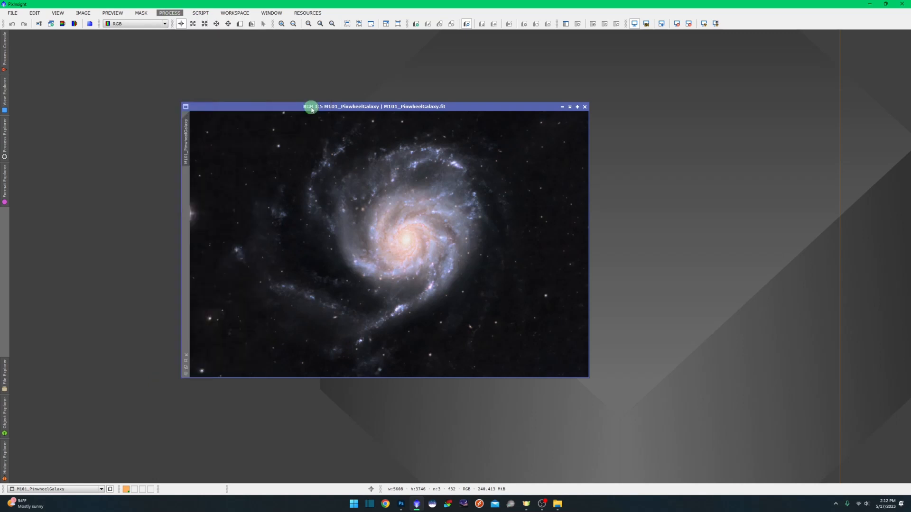
pyautogui.click(697, 143)
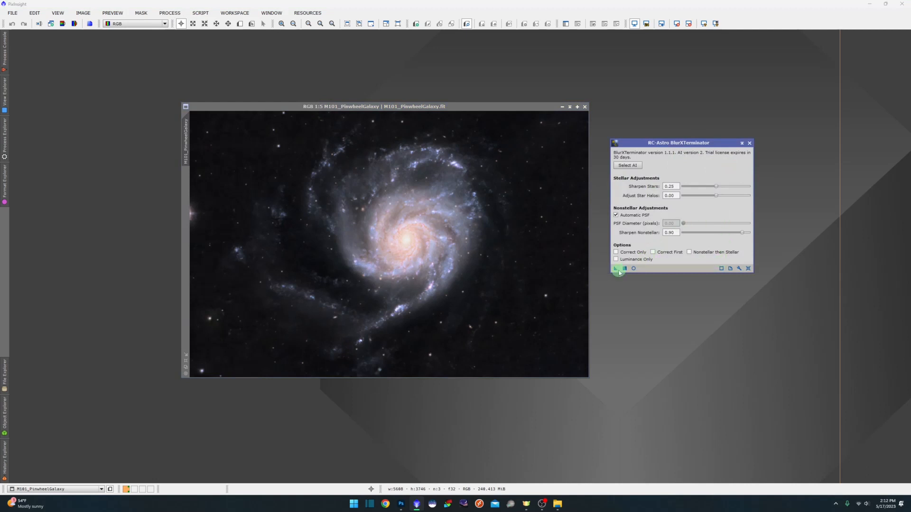
pyautogui.moveTo(615, 270); pyautogui.dragTo(447, 265)
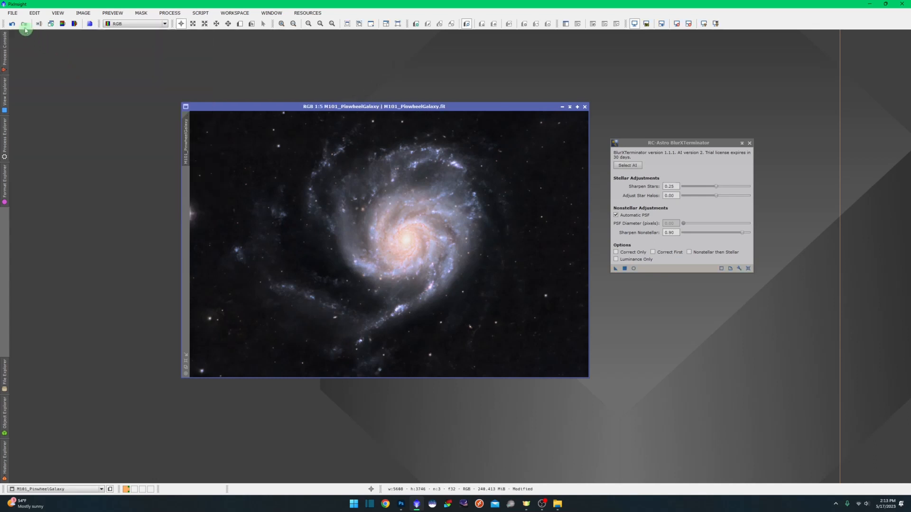
# - Save the BlurXTerminator result as a TIFF file named M101_PinwheelGalaxy_PI.tif in the 2023-05-09 folder
pyautogui.click(12, 13)
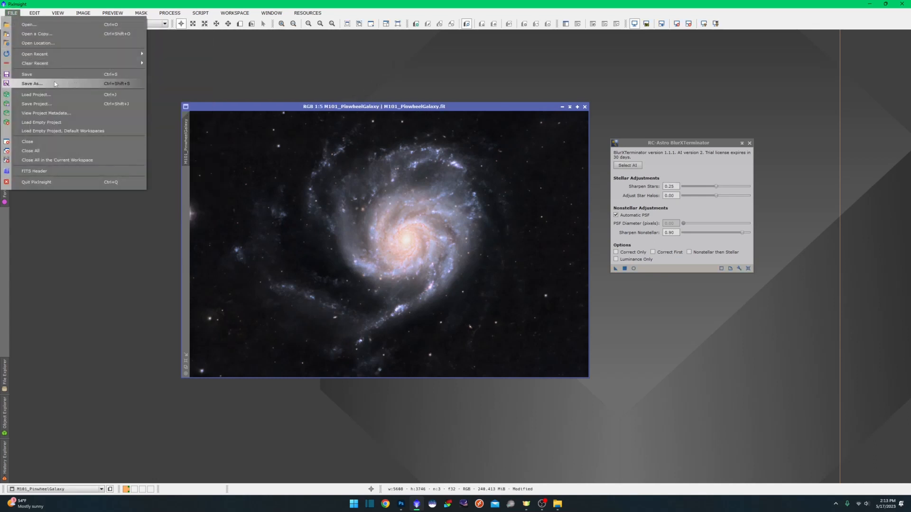
pyautogui.click(31, 84)
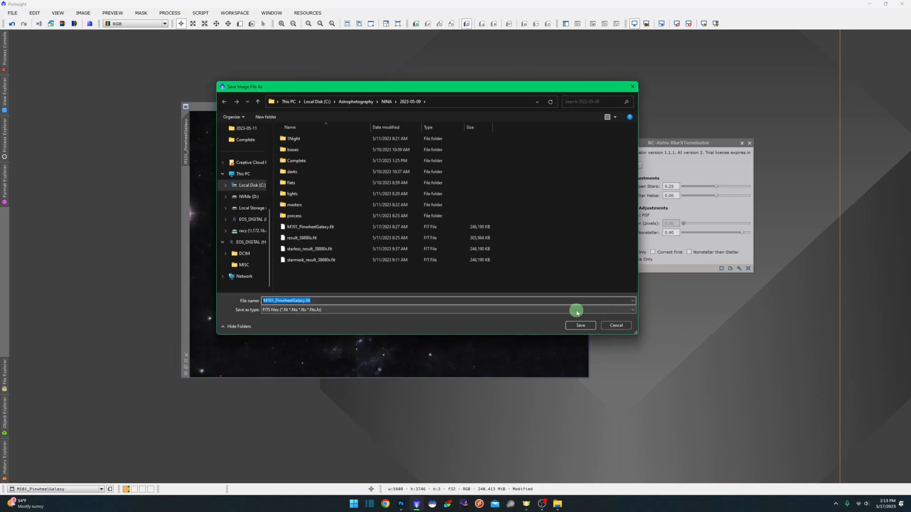
pyautogui.click(577, 311)
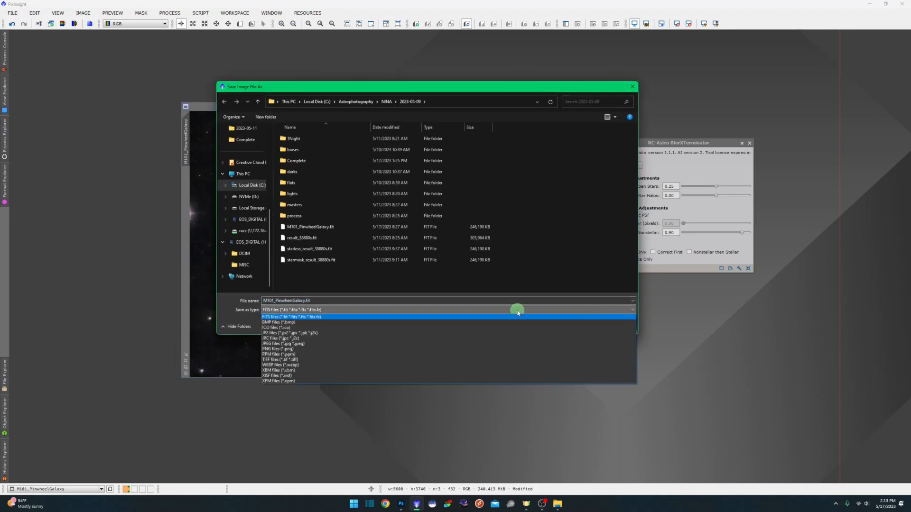
pyautogui.click(300, 359)
pyautogui.doubleClick(303, 301)
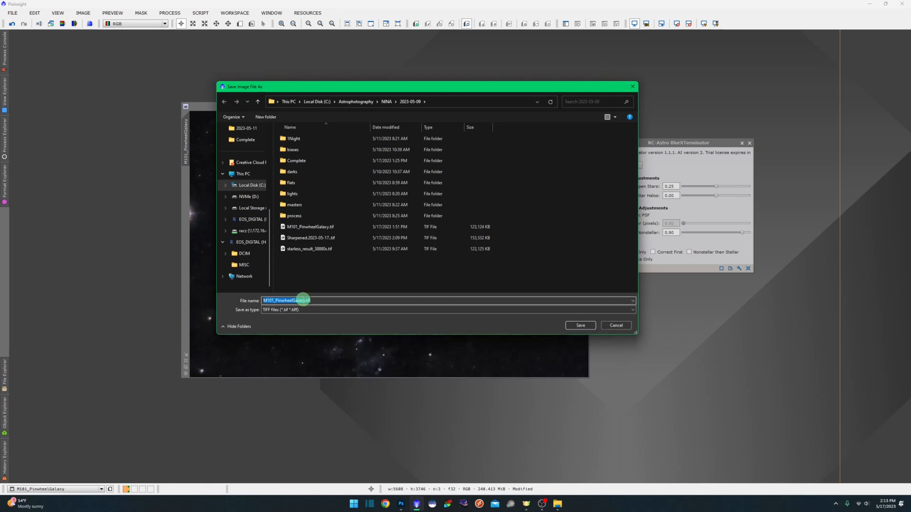
pyautogui.click(304, 300)
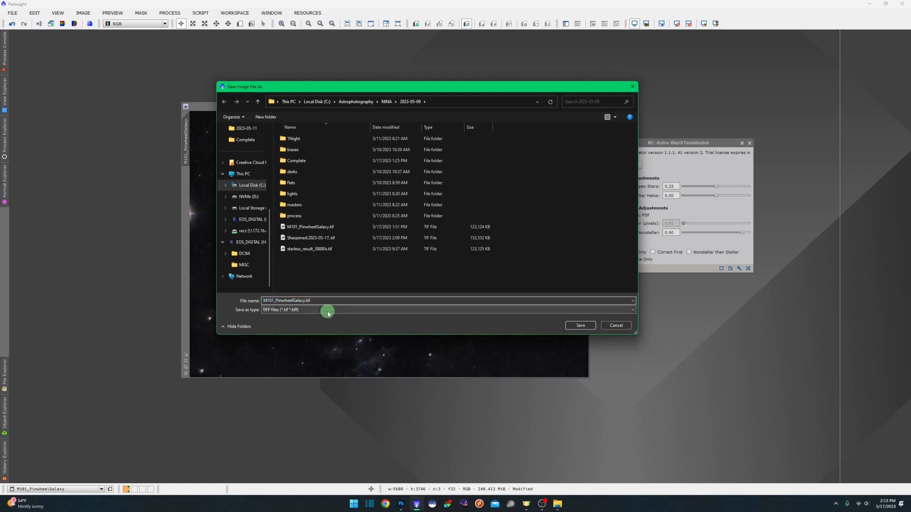
pyautogui.write('_PI')
pyautogui.click(582, 326)
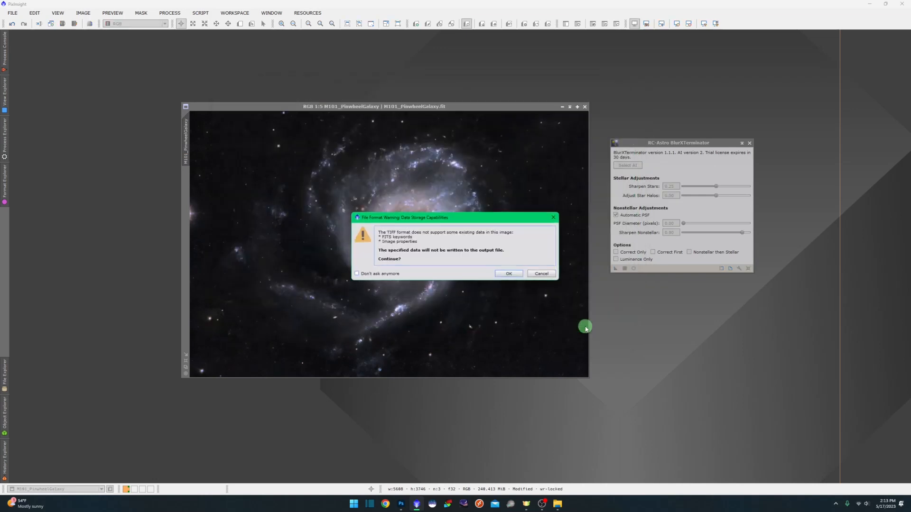
# - Accept the TIFF format limitations, write the file with 16-bit unsigned integer samples, and exit PixInsight discarding unsaved data
pyautogui.click(509, 273)
pyautogui.click(385, 144)
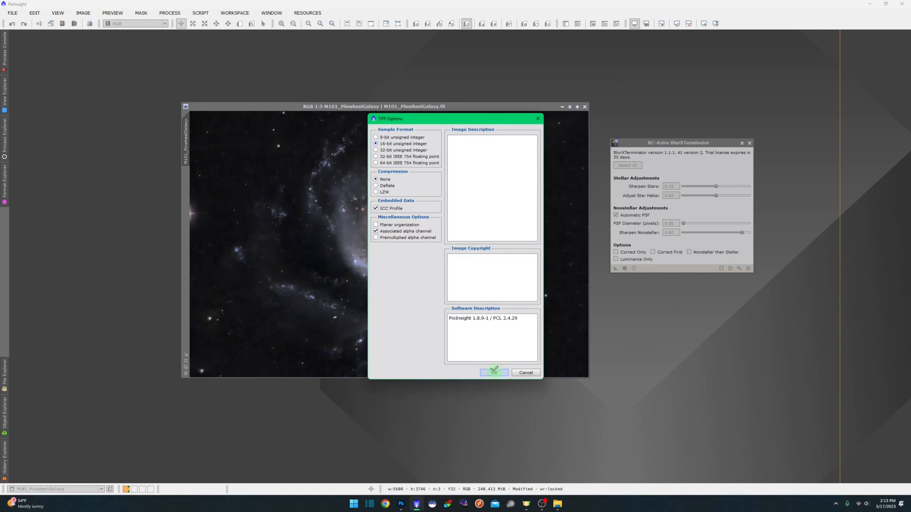
pyautogui.click(492, 373)
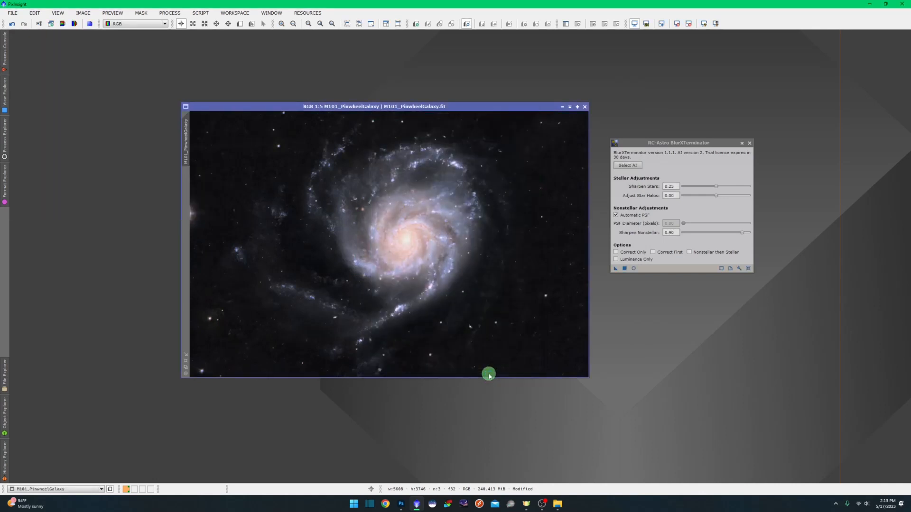
pyautogui.click(902, 4)
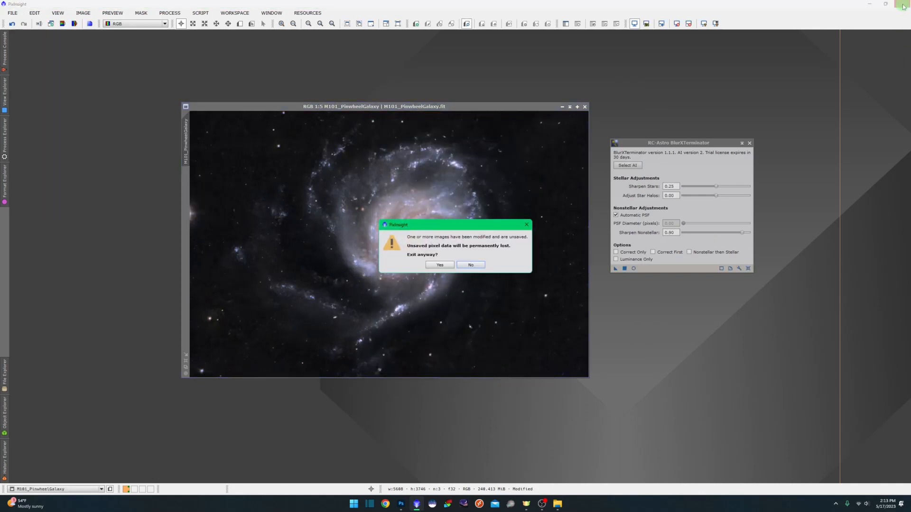
pyautogui.click(439, 266)
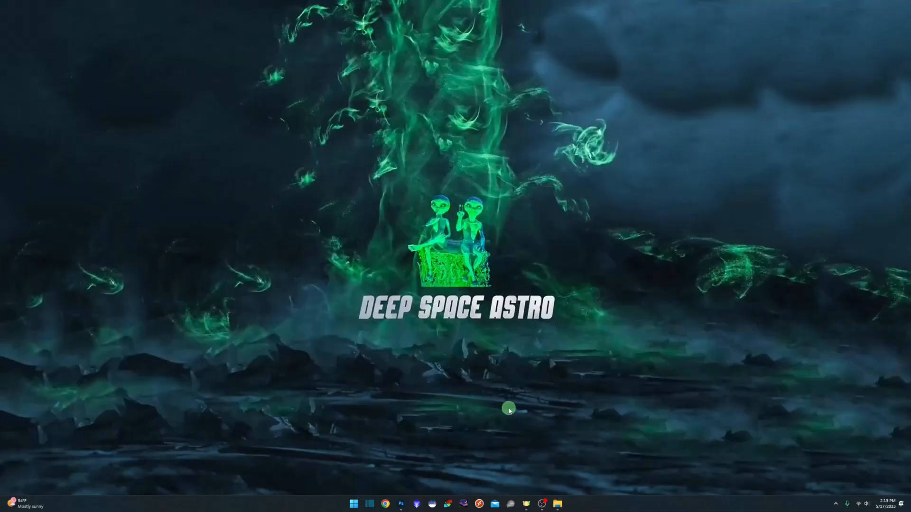
# - Switch to File Explorer, open the Complete folder inside 2023-05-09, and select M101_PinwheelGalaxy_BlurX.tif
pyautogui.click(559, 506)
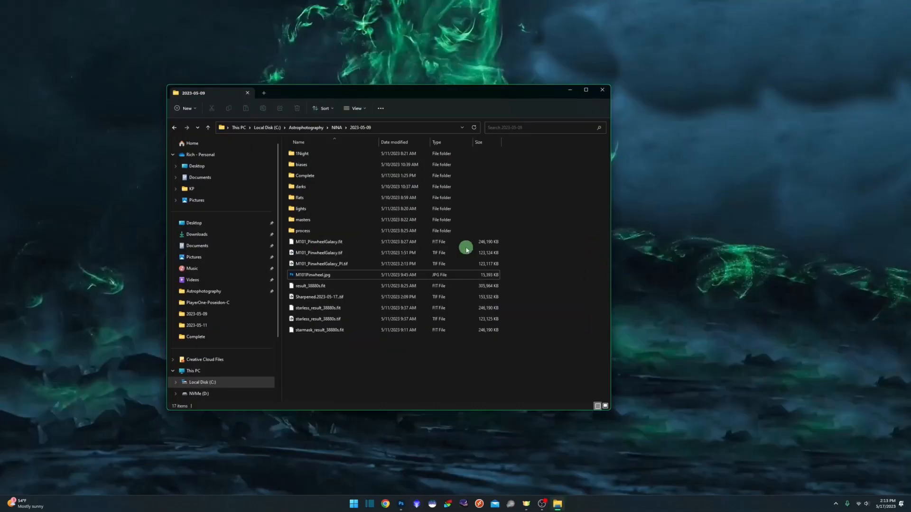
pyautogui.doubleClick(304, 176)
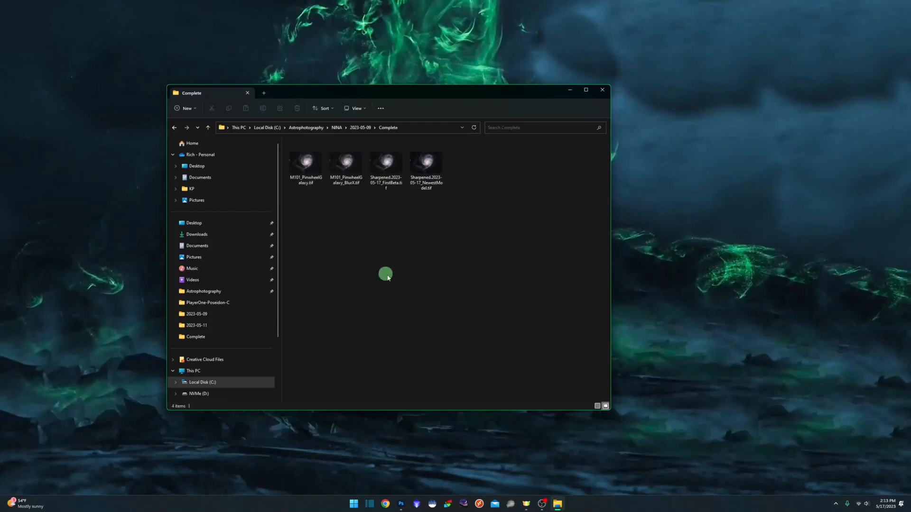
pyautogui.click(347, 176)
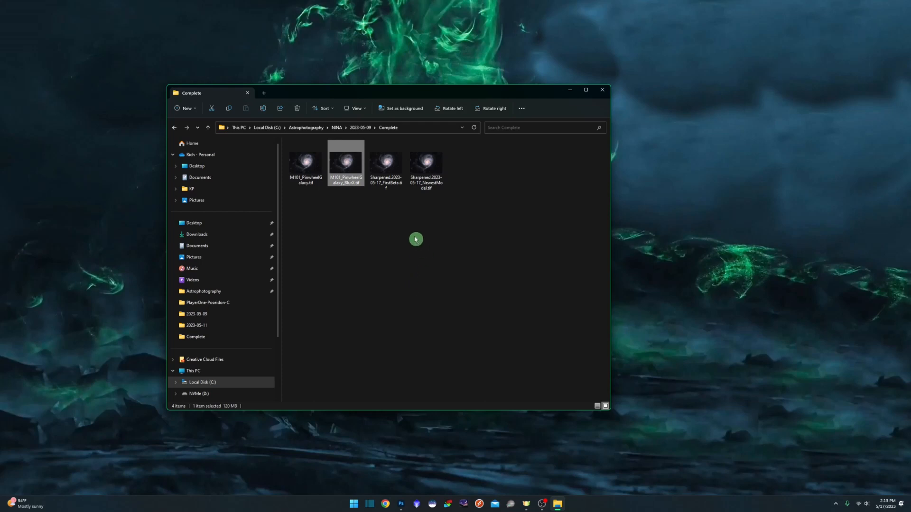
# - Select the FirstBeta and NewestModel sharpened TIFF files in turn in the Complete folder
pyautogui.click(391, 188)
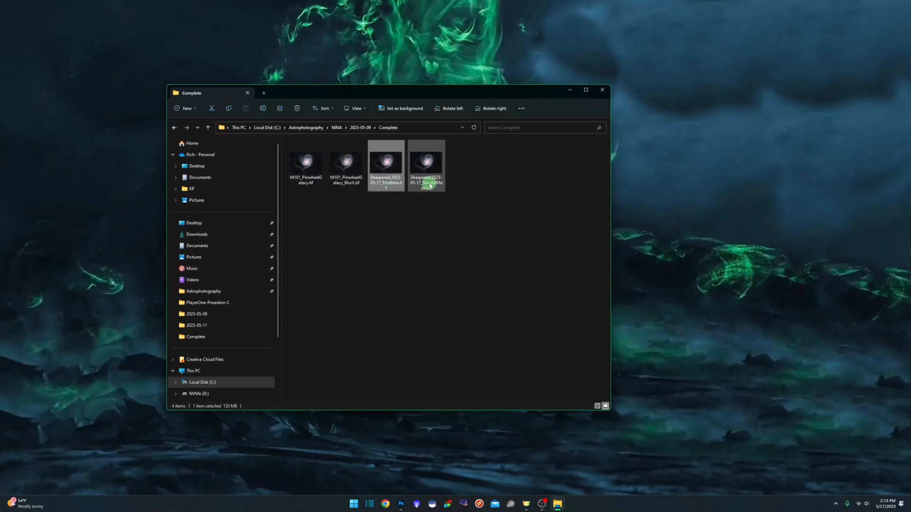
pyautogui.click(429, 184)
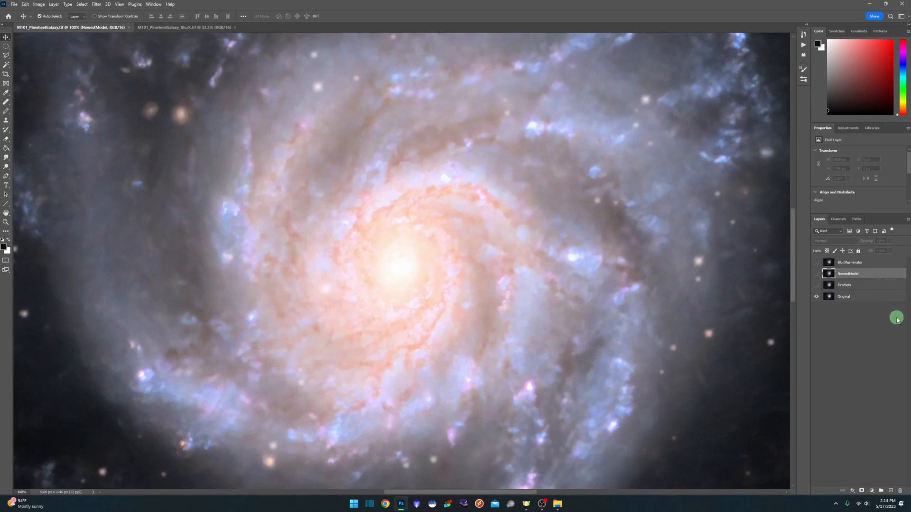
# - In Photoshop, select the Original layer and toggle the FirstBeta and NewestModel layers to compare sharpening at the galaxy core
pyautogui.click(883, 297)
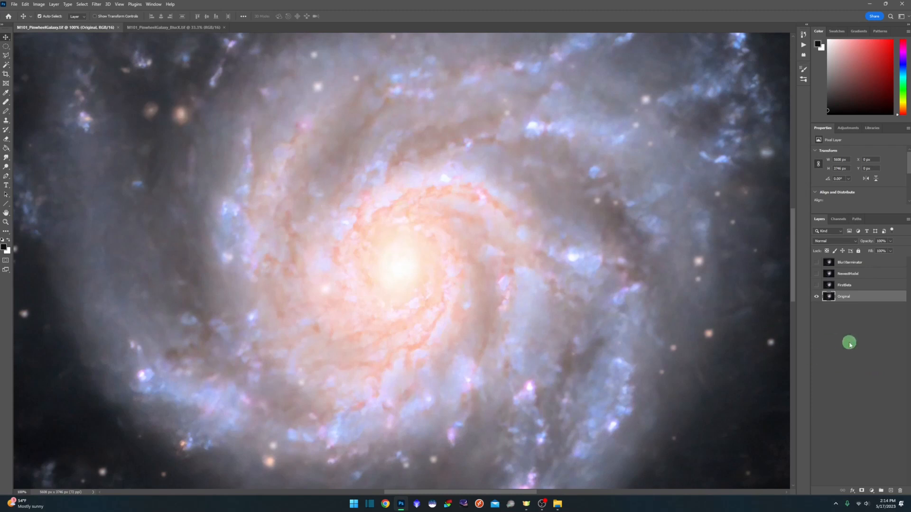
pyautogui.click(816, 286)
pyautogui.click(816, 275)
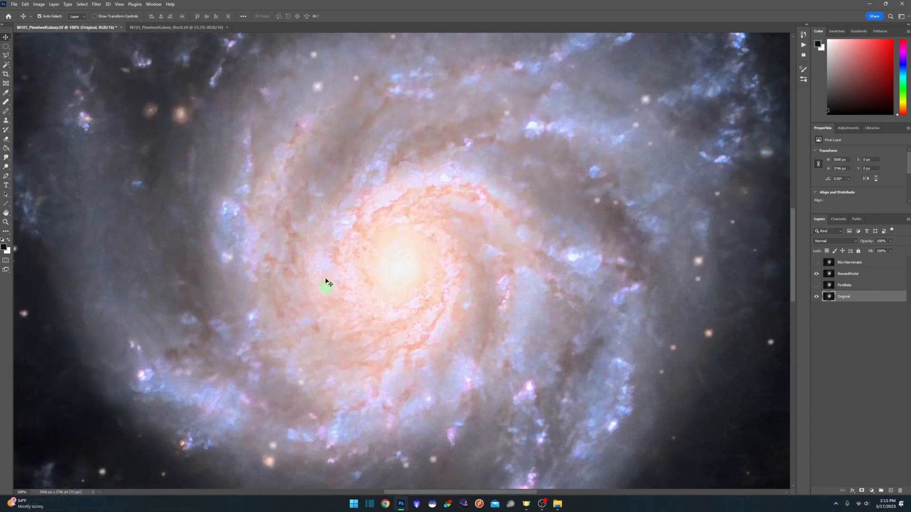
pyautogui.click(817, 275)
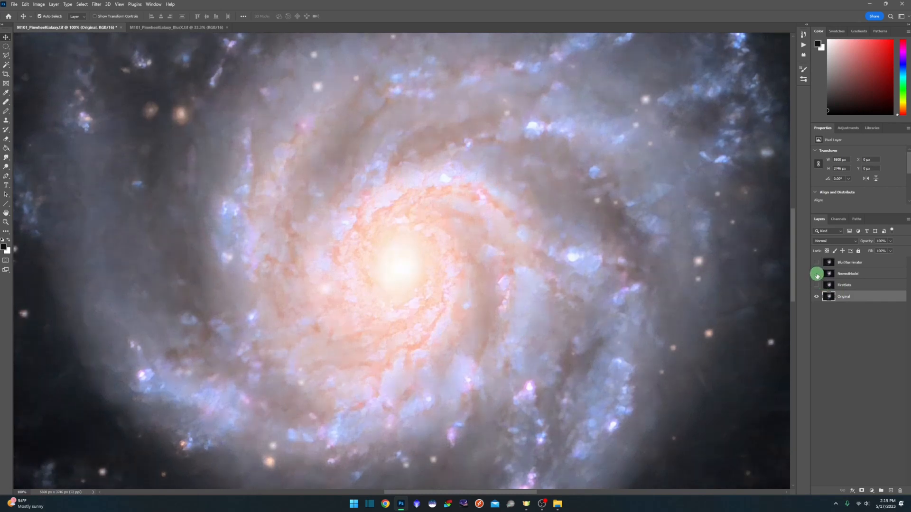
pyautogui.click(816, 275)
pyautogui.click(816, 274)
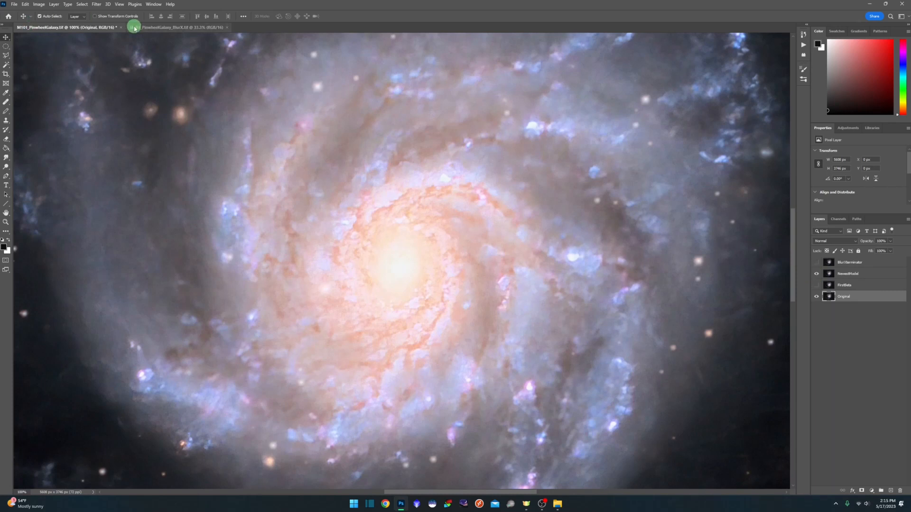
# - Fit the whole galaxy image on screen and hide the NewestModel layer to view the original
pyautogui.click(121, 5)
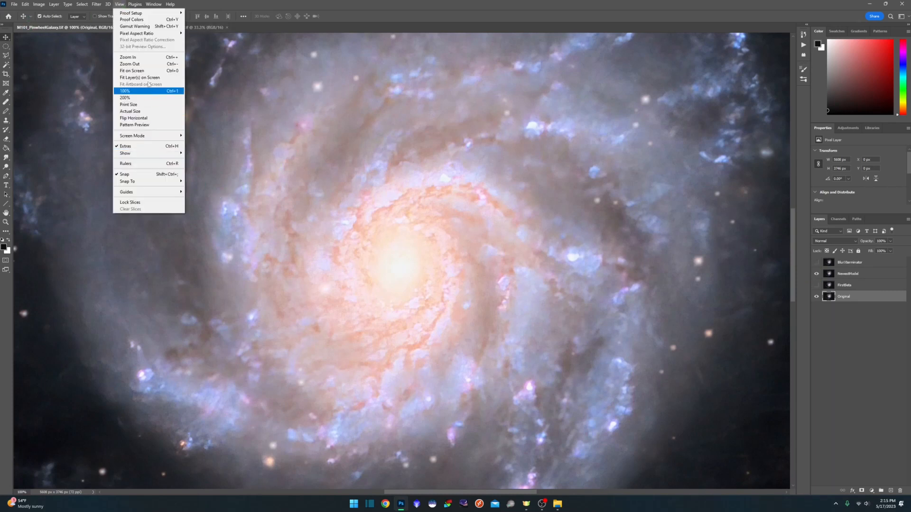
pyautogui.click(132, 70)
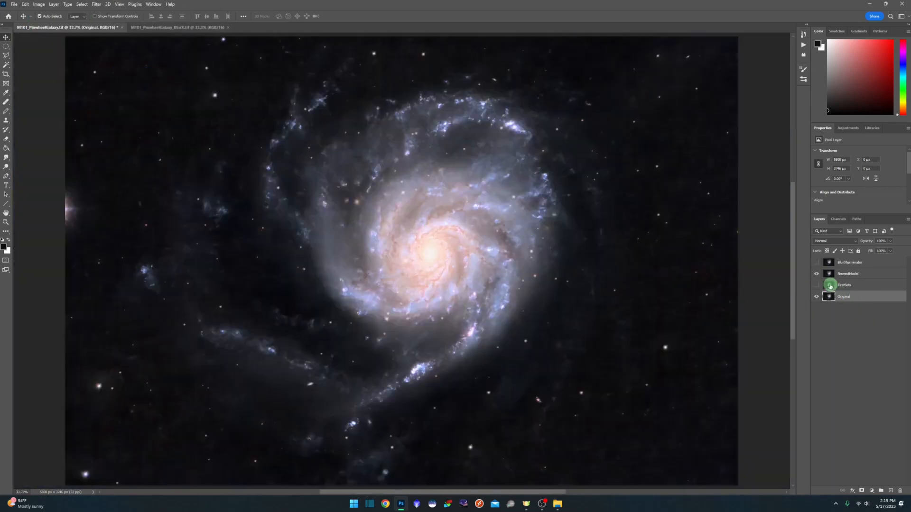
pyautogui.click(816, 273)
# - Compare the dark star field beside the galaxy with and without the NewestModel layer, leaving that layer shown
pyautogui.scroll(4, 701, 246)
pyautogui.scroll(1, 701, 247)
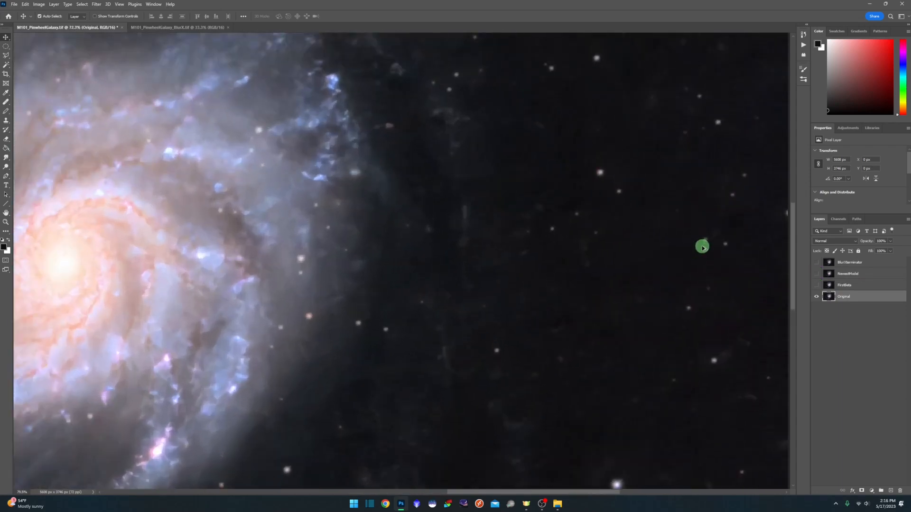
pyautogui.scroll(1, 703, 248)
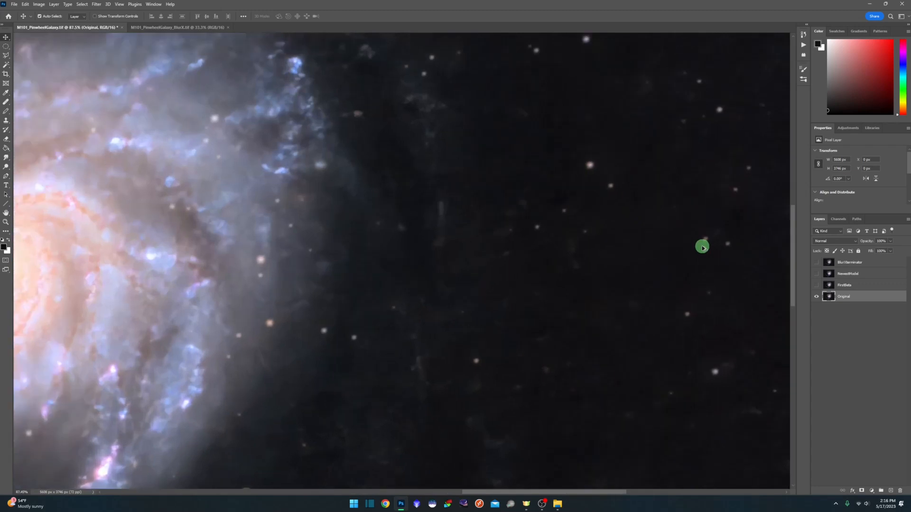
pyautogui.scroll(1, 703, 247)
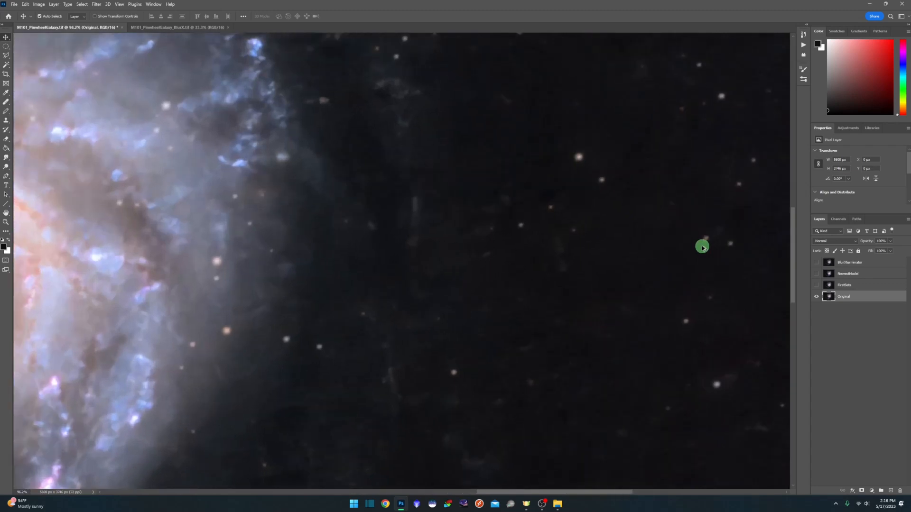
pyautogui.click(817, 275)
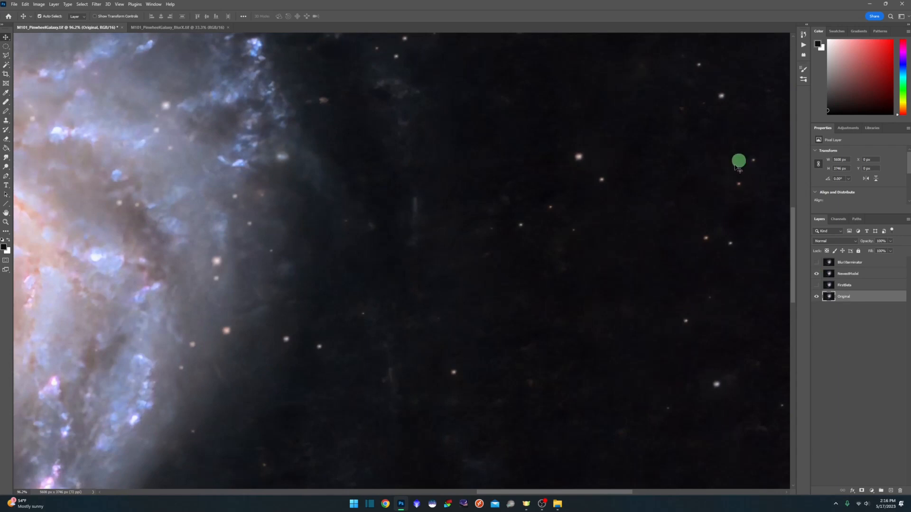
pyautogui.click(817, 274)
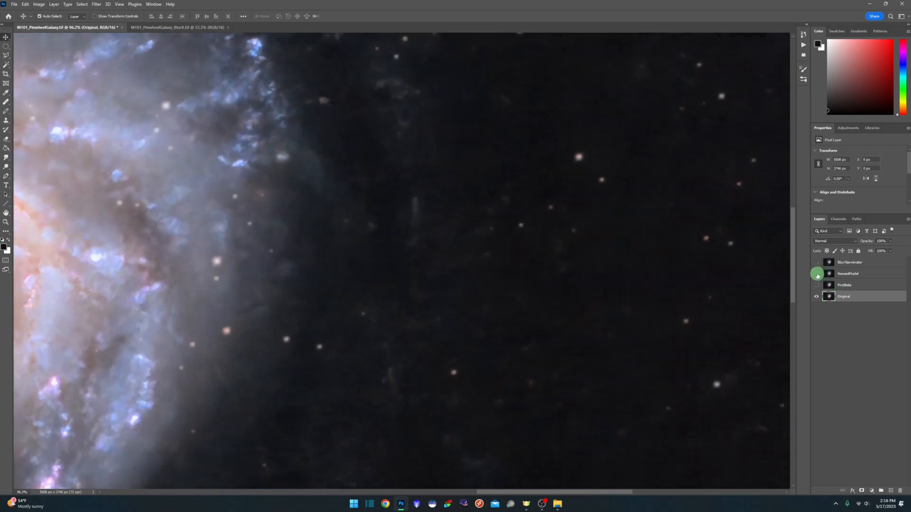
pyautogui.click(817, 274)
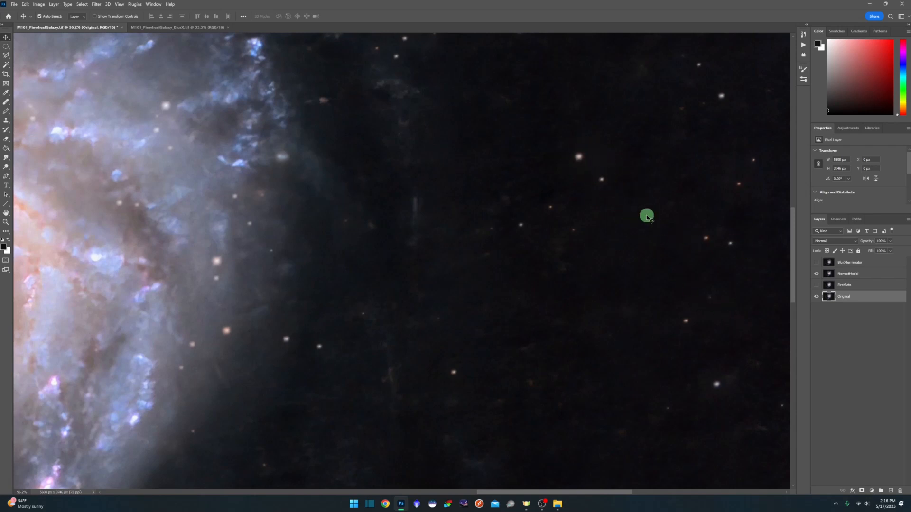
pyautogui.click(819, 277)
pyautogui.click(819, 278)
# - View the galaxy core at 100% and compare the NewestModel layer with the original by toggling its visibility
pyautogui.click(120, 4)
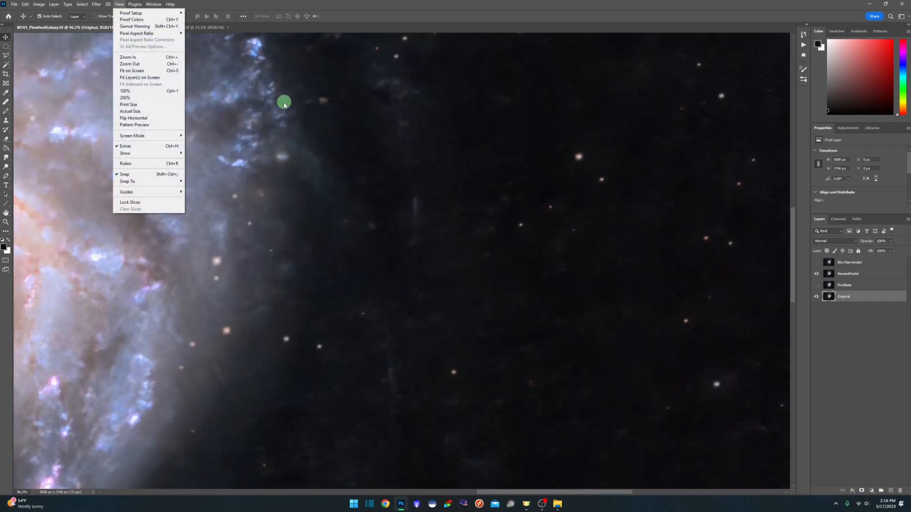
pyautogui.click(126, 91)
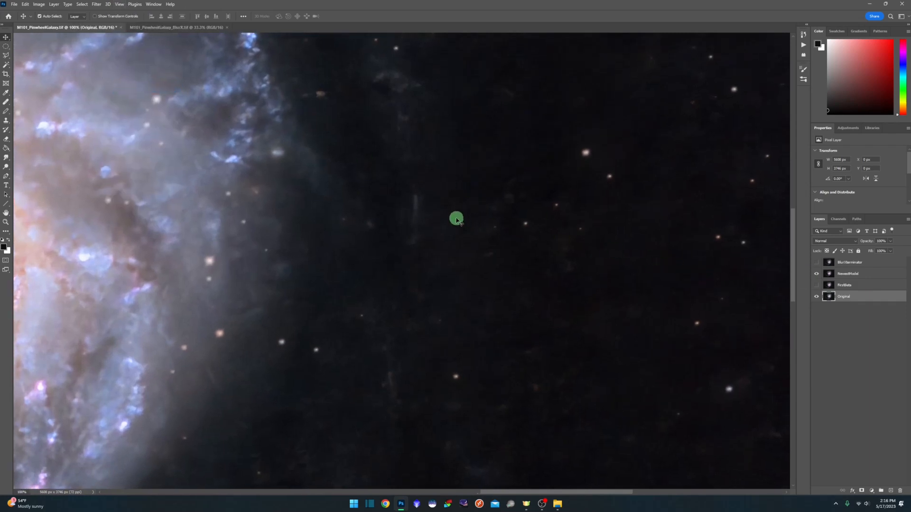
pyautogui.moveTo(523, 491); pyautogui.dragTo(422, 493)
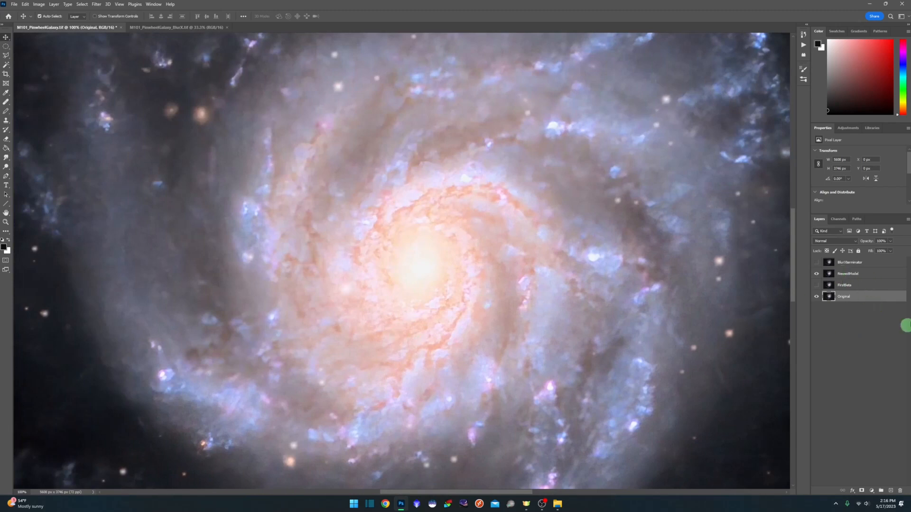
pyautogui.click(817, 274)
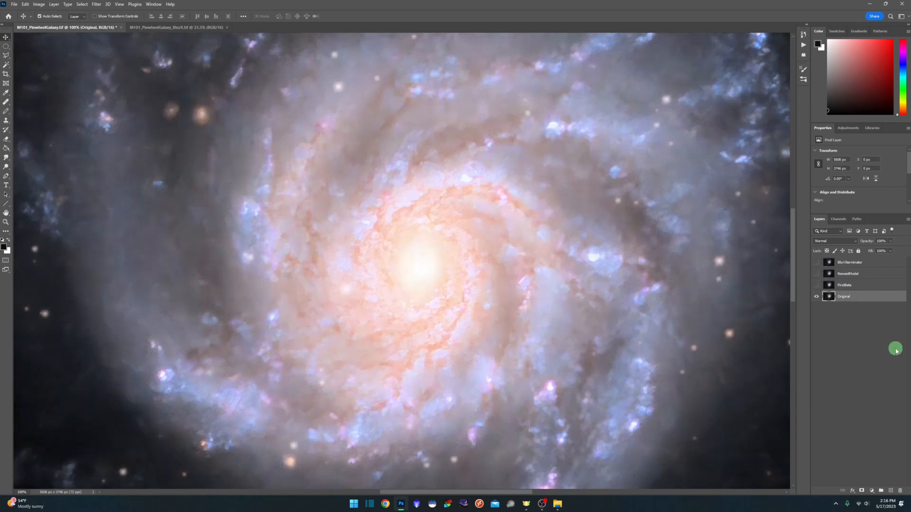
pyautogui.click(816, 274)
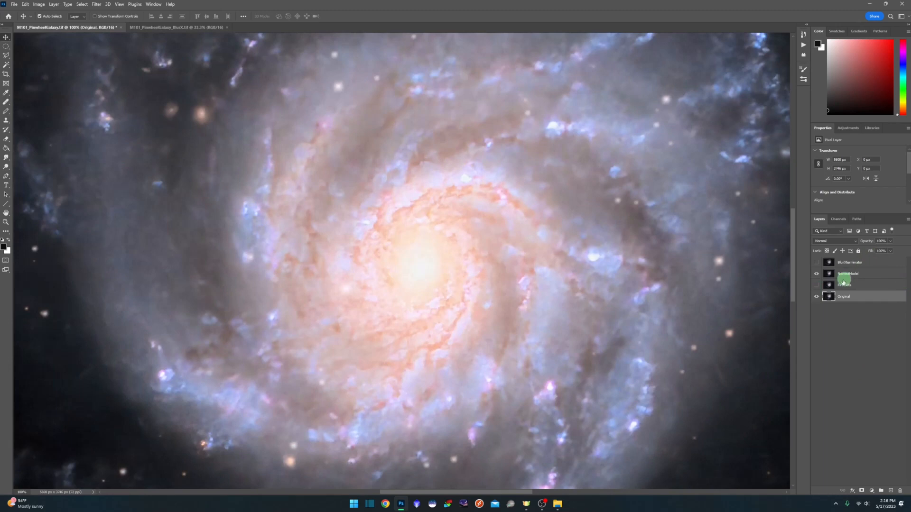
# - Toggle the BlurXTerminator layer over the NewestModel layer to compare their sharpening around the galaxy core
pyautogui.click(817, 262)
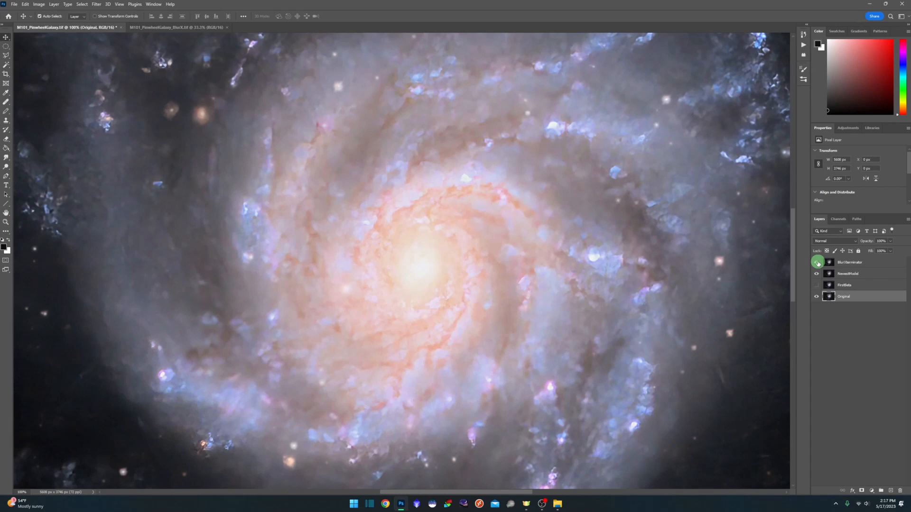
pyautogui.click(817, 263)
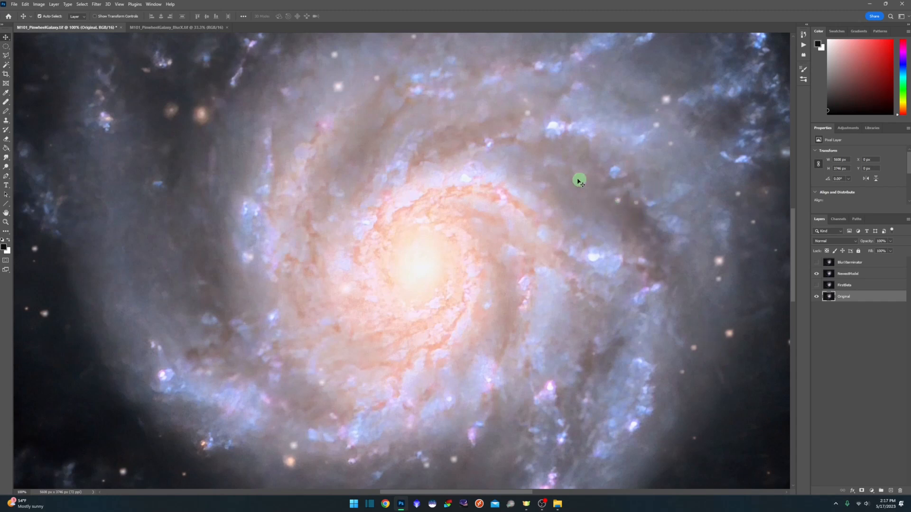
pyautogui.click(816, 262)
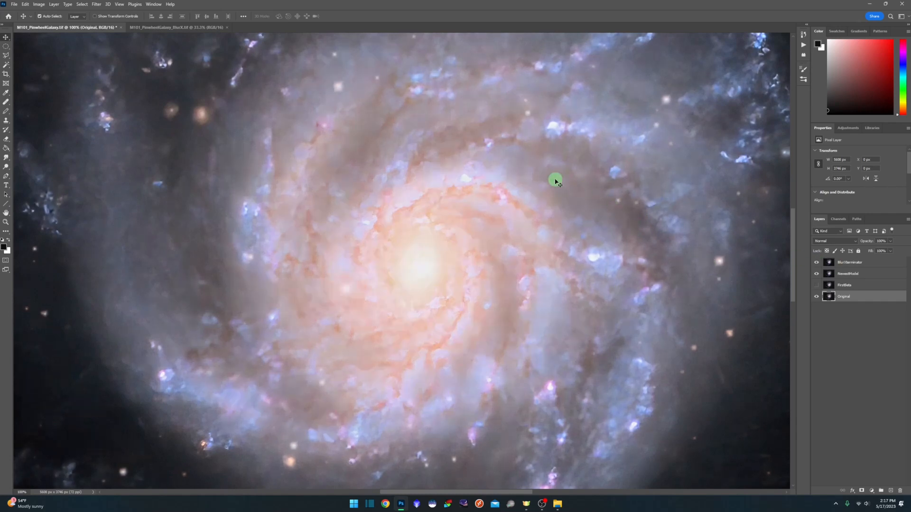
pyautogui.click(817, 262)
pyautogui.click(816, 262)
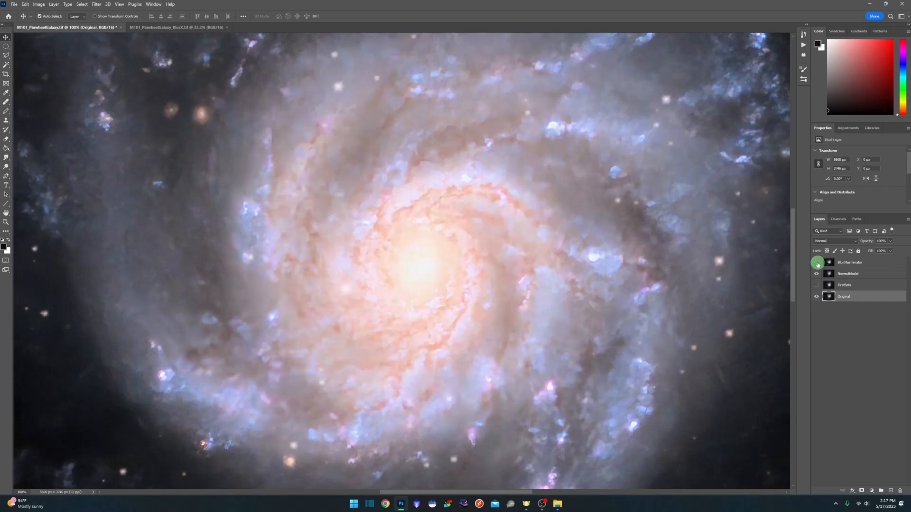
pyautogui.click(816, 262)
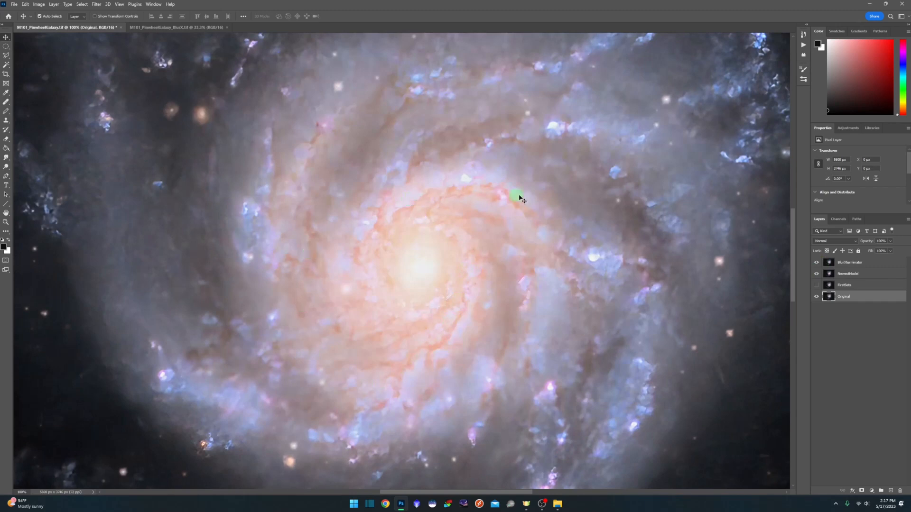
pyautogui.click(815, 274)
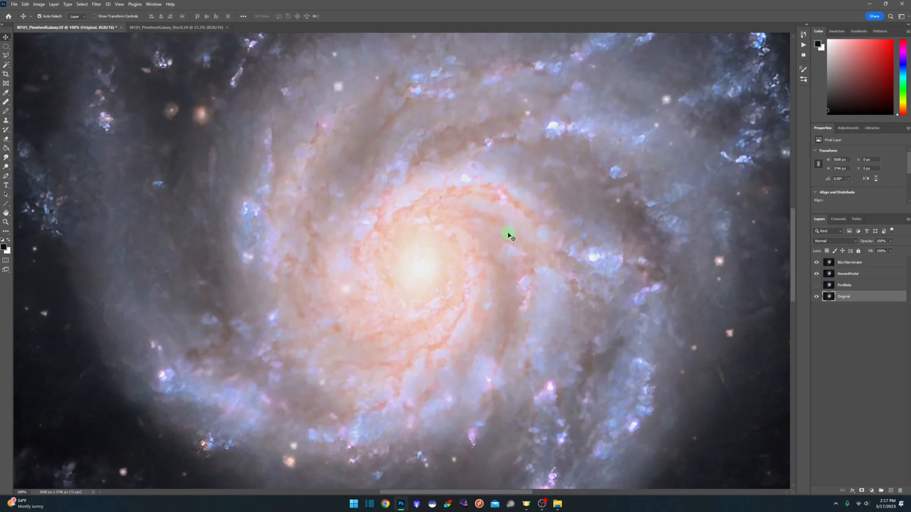
# - Hide the BlurXTerminator layer and fit the whole NewestModel image on screen
pyautogui.click(817, 262)
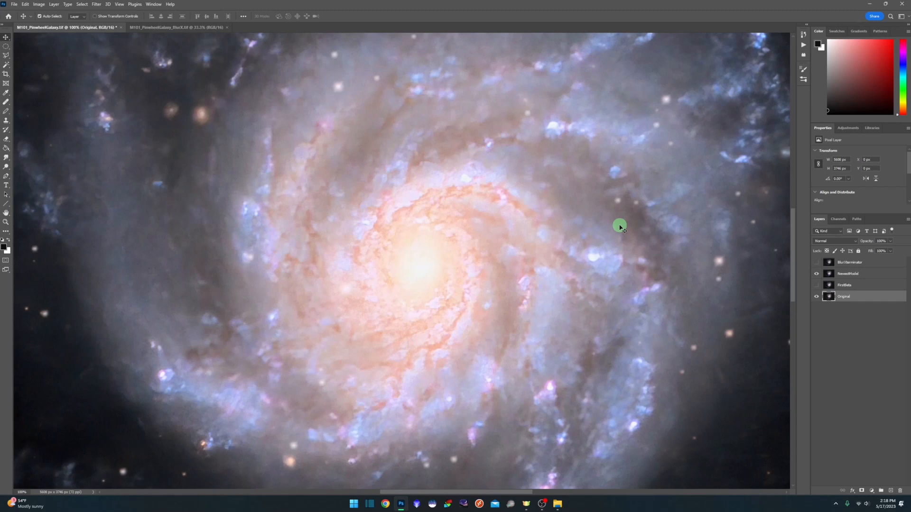
pyautogui.click(119, 4)
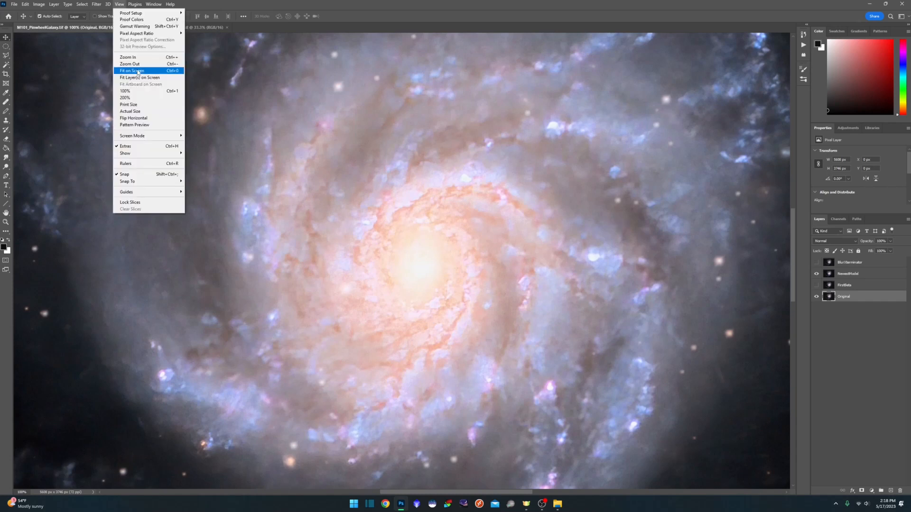
pyautogui.click(138, 70)
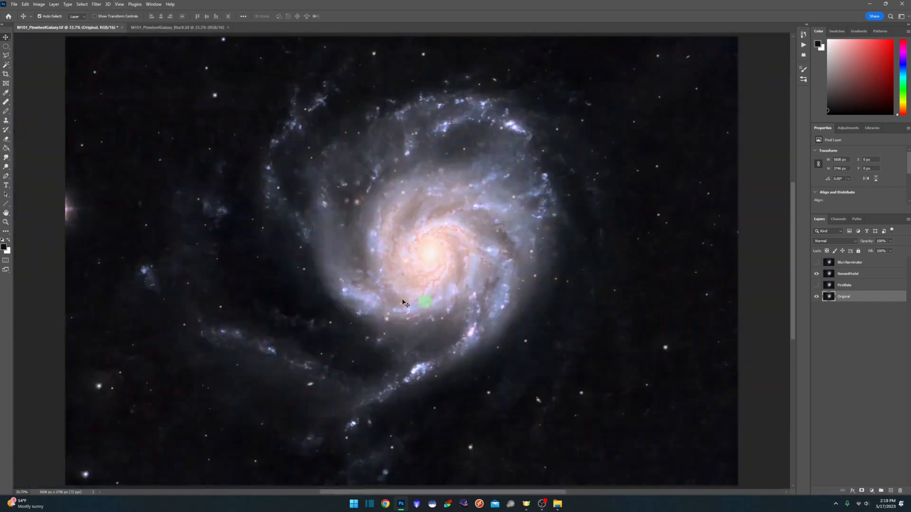